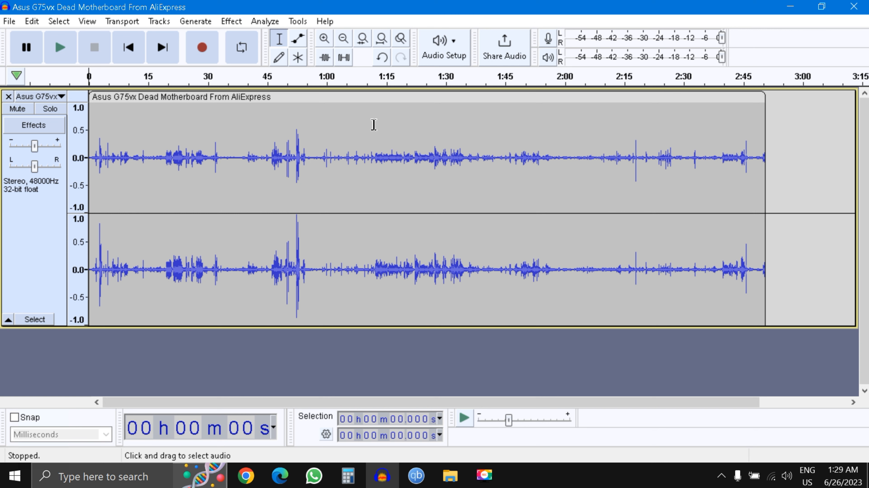
pyautogui.click(263, 22)
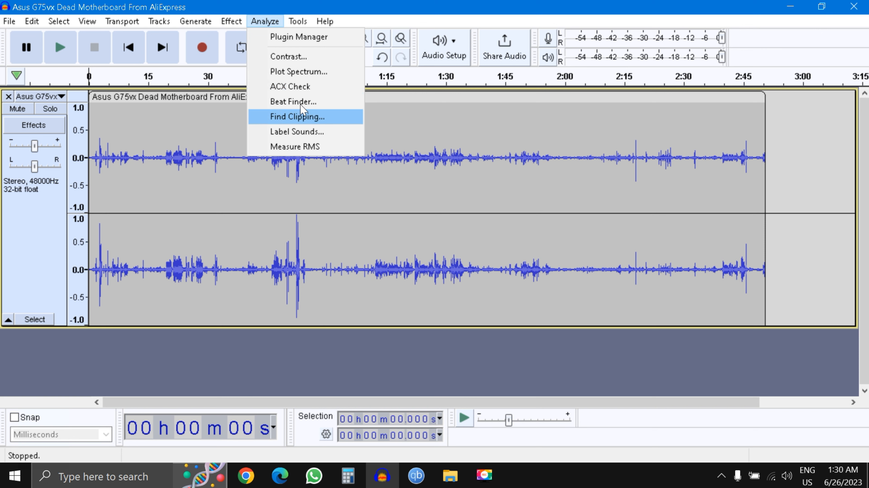
pyautogui.click(470, 6)
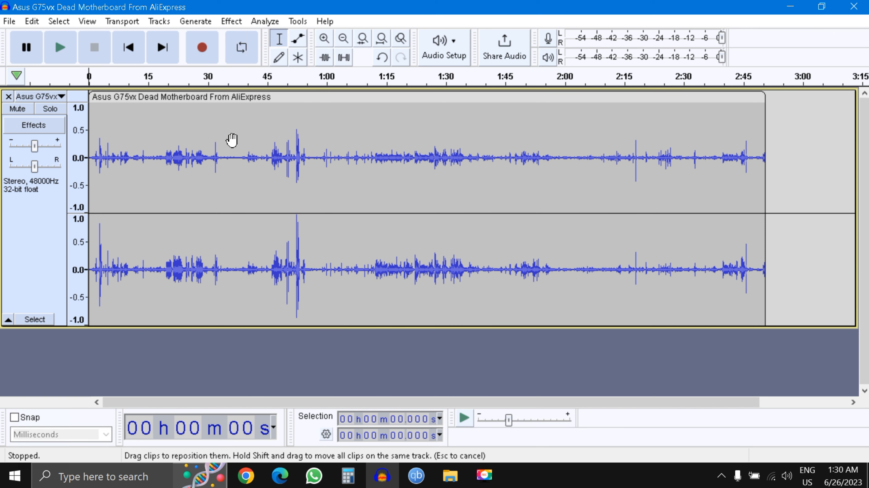
# Step: Select the whole track and apply a Low-Pass Filter at 8250 Hz with a 6 dB per octave roll-off
pyautogui.click(450, 147)
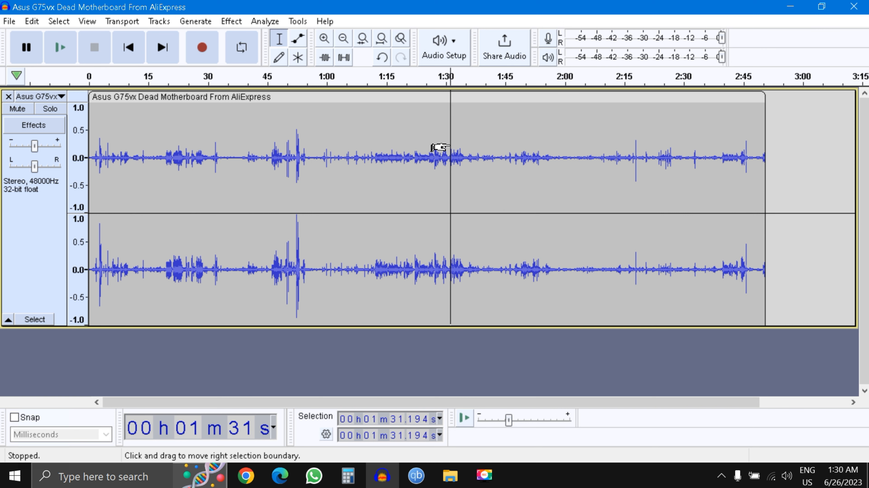
pyautogui.hotkey('ctrl', 'a')
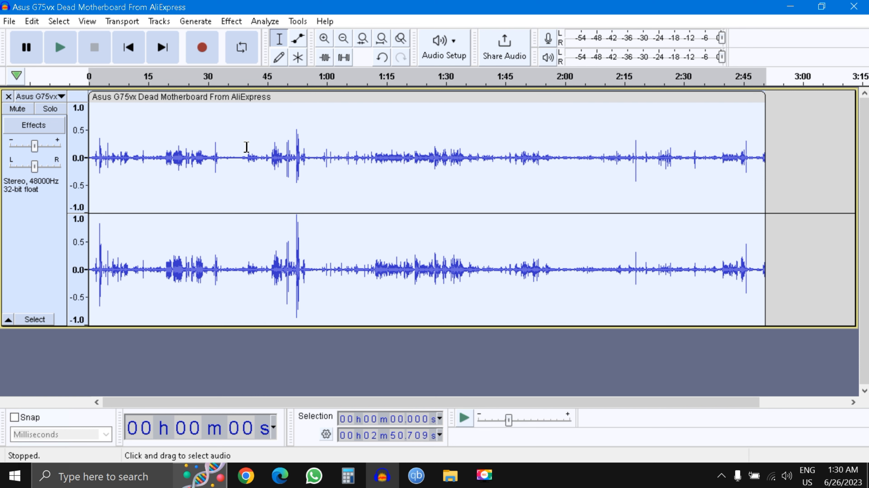
pyautogui.click(231, 22)
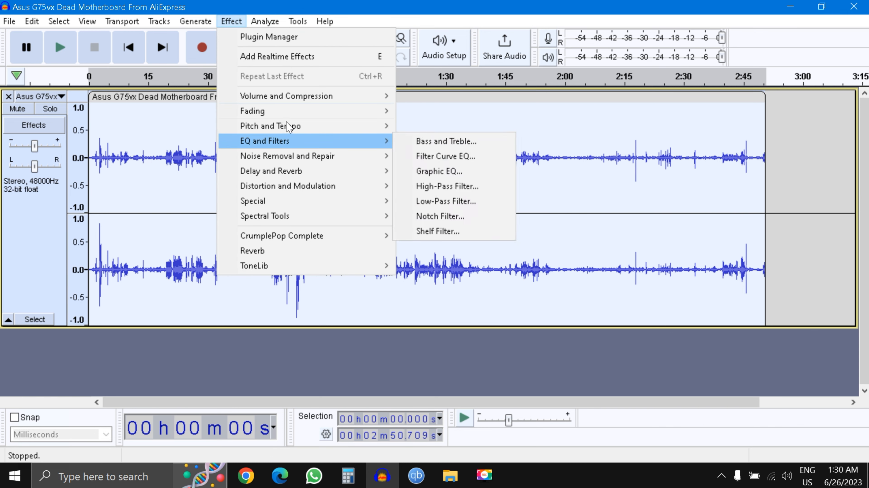
pyautogui.moveTo(310, 116)
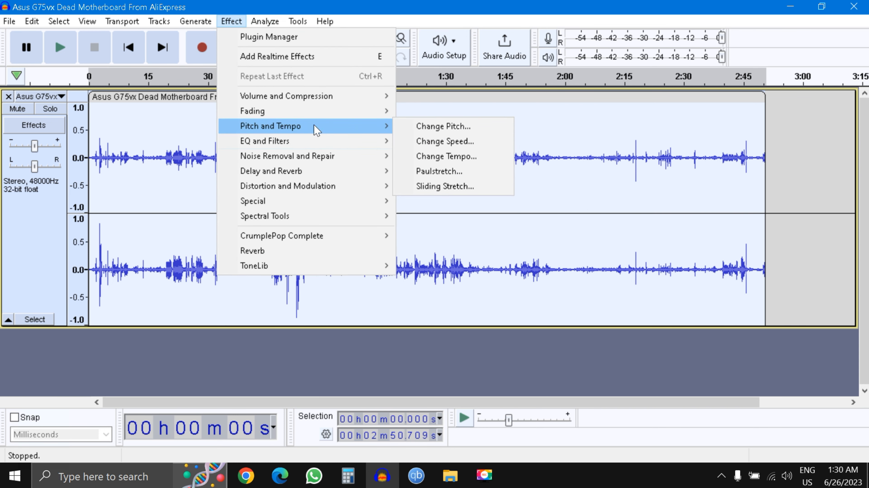
pyautogui.moveTo(314, 136)
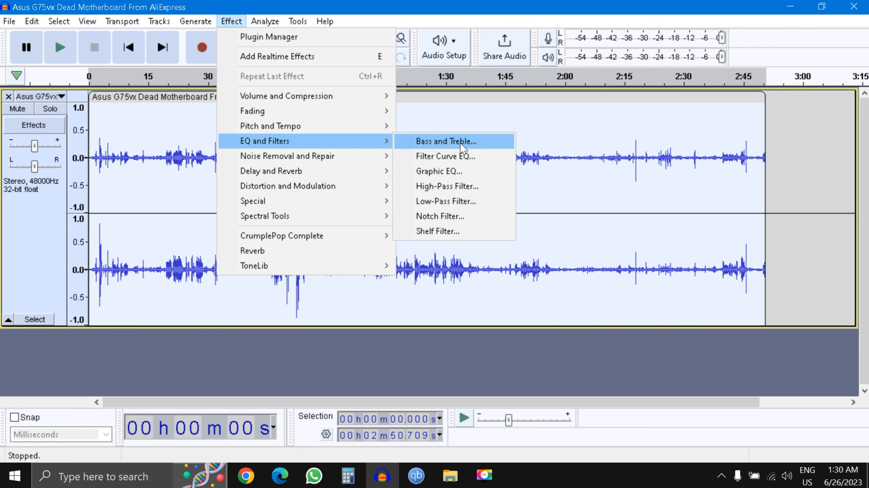
pyautogui.click(451, 205)
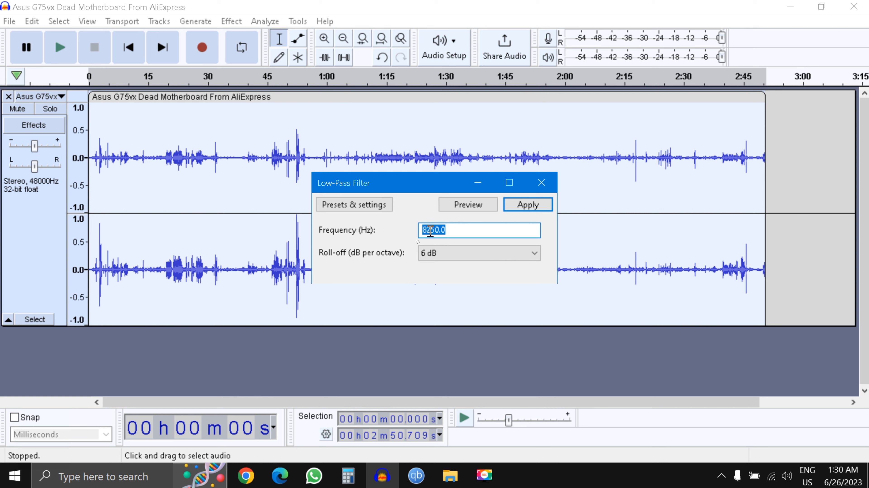
pyautogui.click(528, 205)
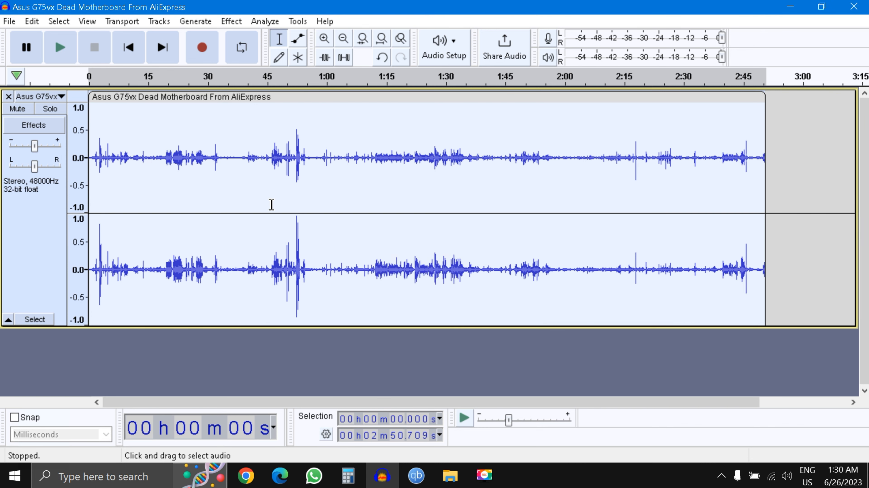
# Step: Apply a Notch Filter to the selected track at 60 Hz with a Q of 1.0
pyautogui.click(229, 21)
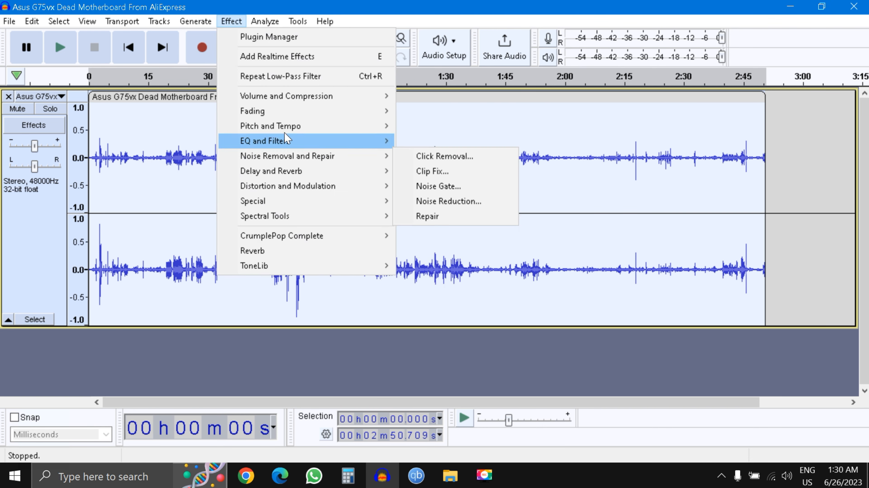
pyautogui.moveTo(341, 140)
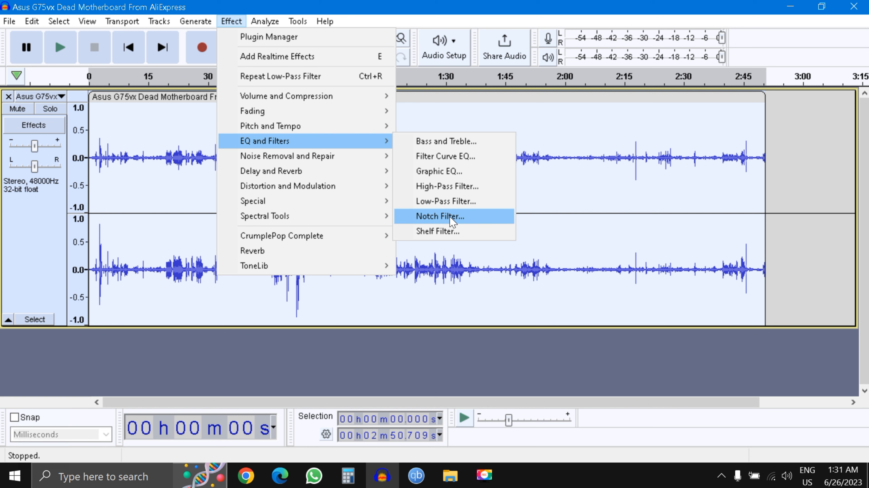
pyautogui.click(441, 216)
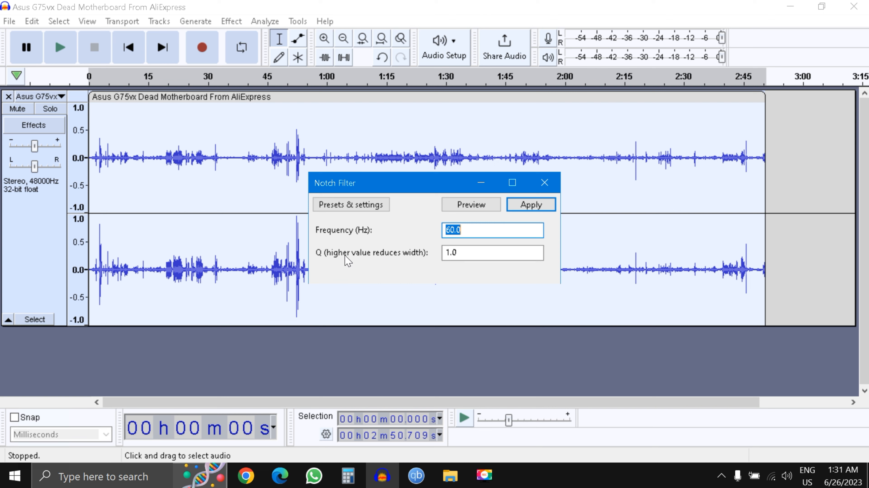
pyautogui.click(533, 205)
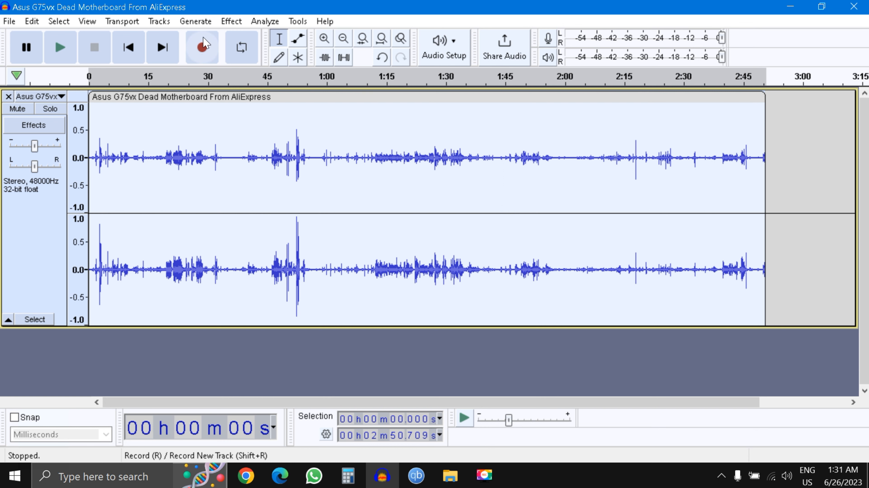
# Step: Apply the CrumplePop PopRemover Complete effect to the selected track
pyautogui.click(231, 21)
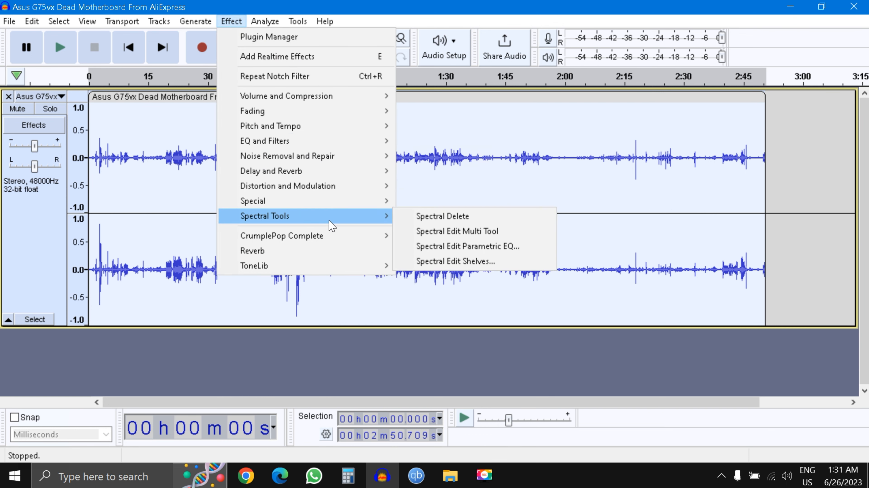
pyautogui.moveTo(315, 229)
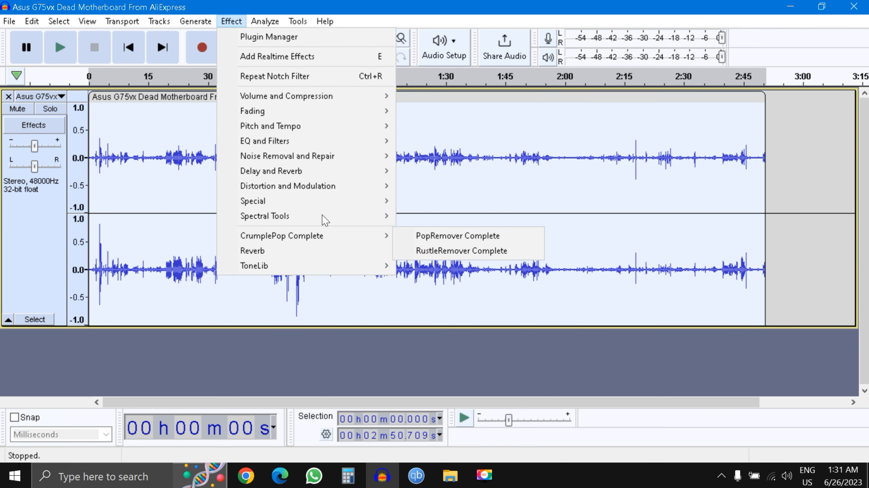
pyautogui.moveTo(321, 204)
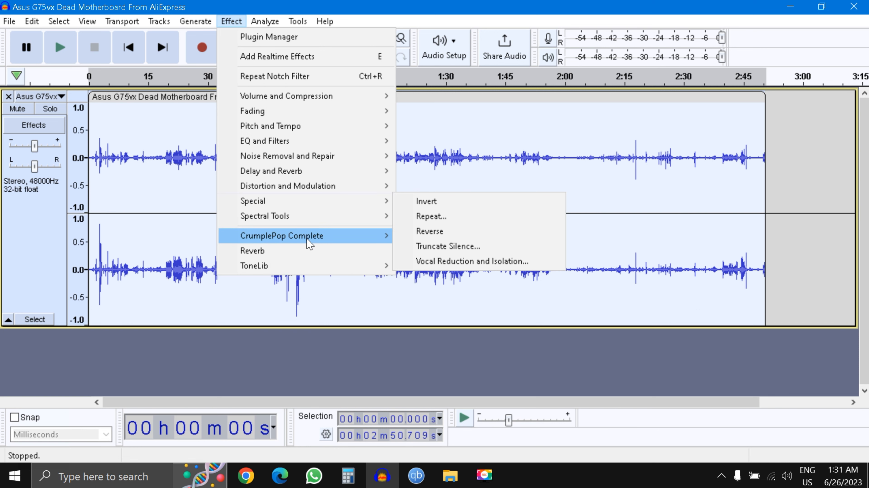
pyautogui.moveTo(309, 243)
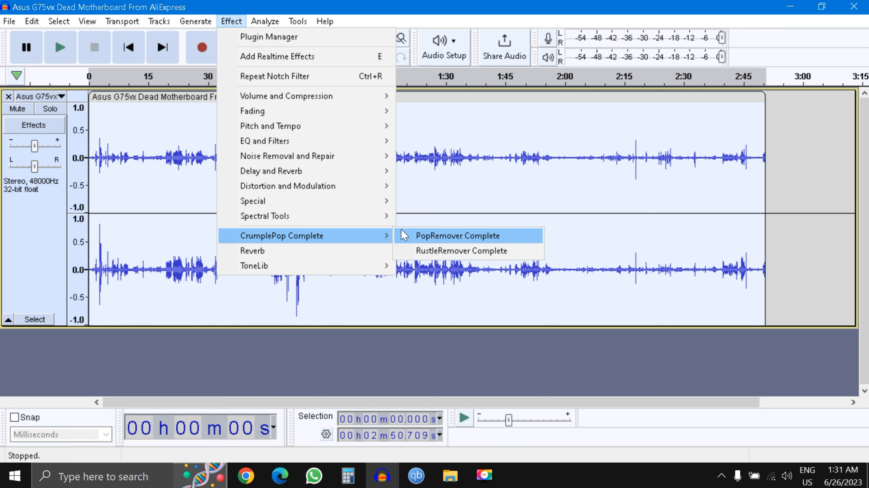
pyautogui.click(437, 235)
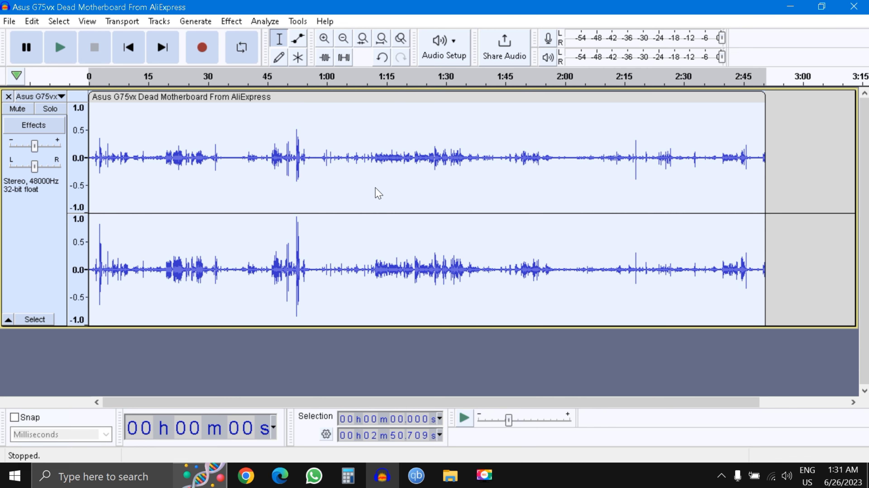
pyautogui.click(539, 51)
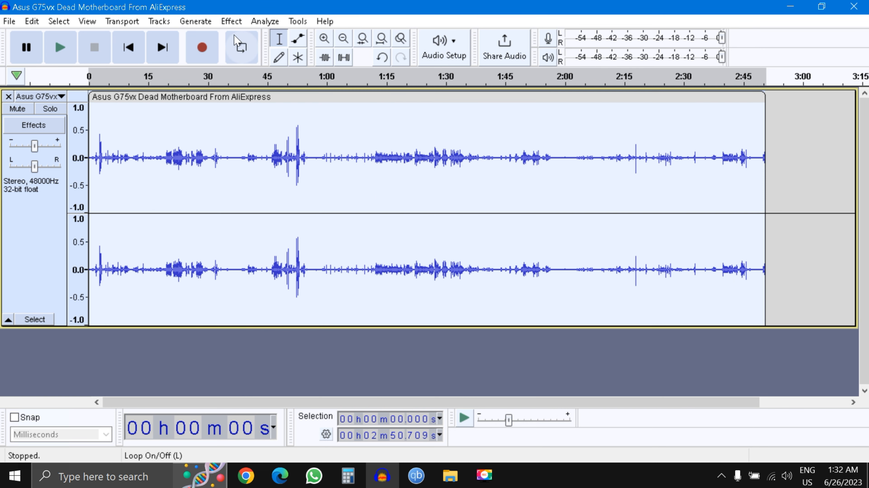
# Step: Apply the CrumplePop RustleRemover Complete effect to the selected track at 80% strength
pyautogui.click(231, 21)
pyautogui.moveTo(327, 239)
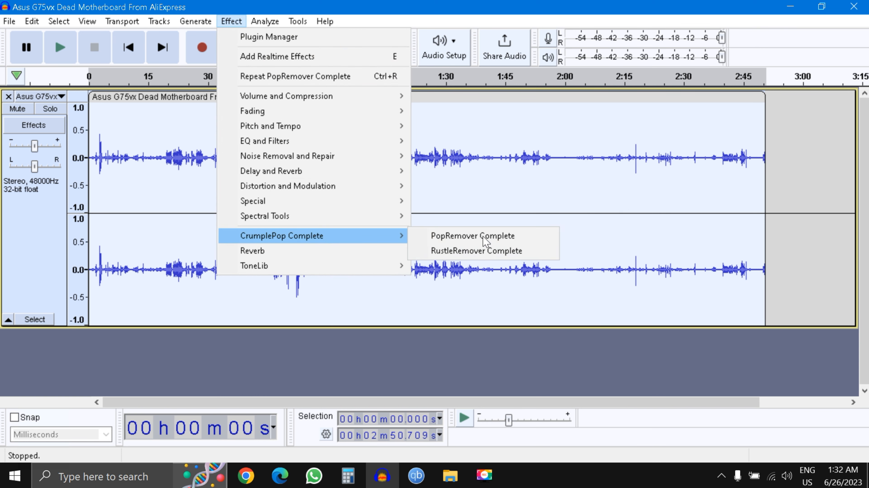
pyautogui.click(463, 253)
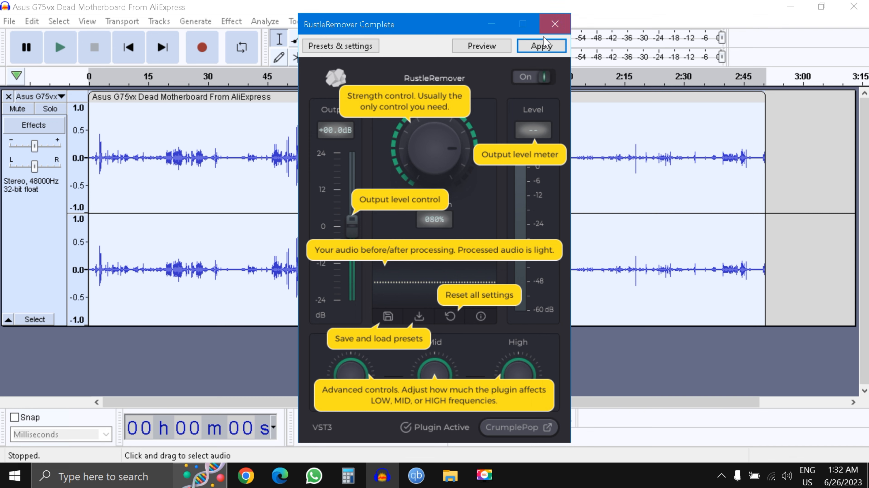
pyautogui.click(543, 43)
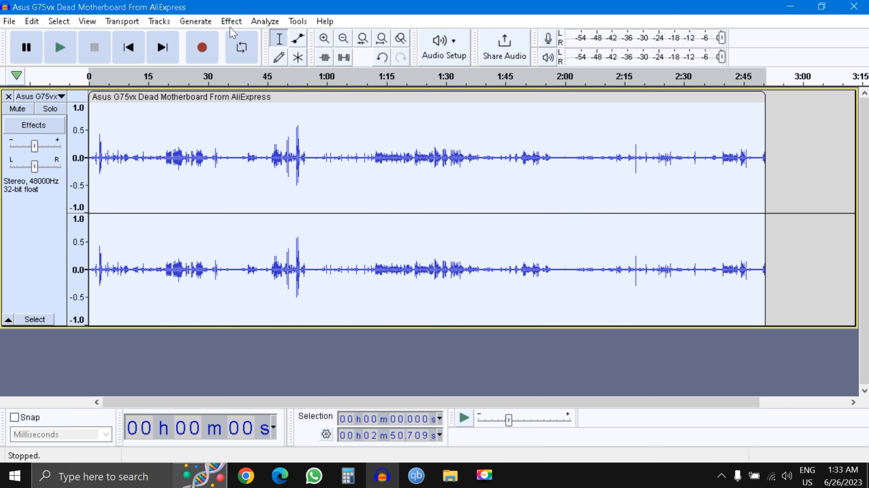
# Step: Apply Loudness Normalization to the selected track, normalizing RMS to -18 dB
pyautogui.click(232, 22)
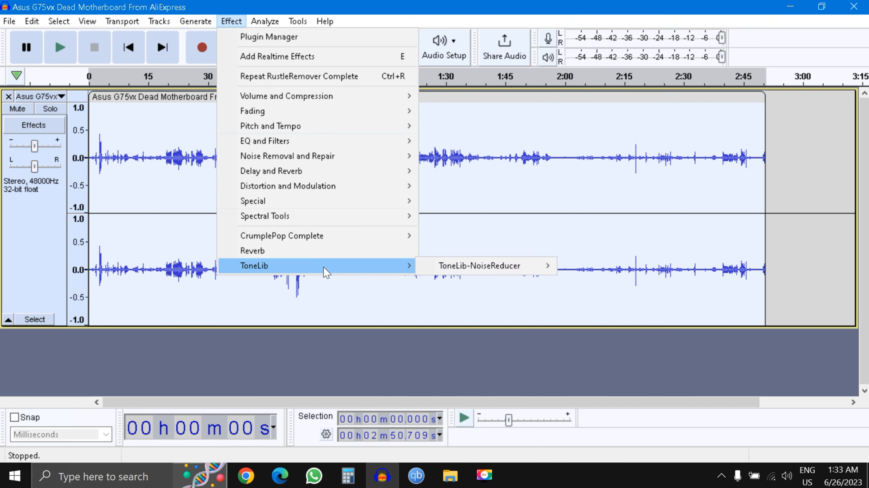
pyautogui.moveTo(324, 21)
pyautogui.moveTo(231, 21)
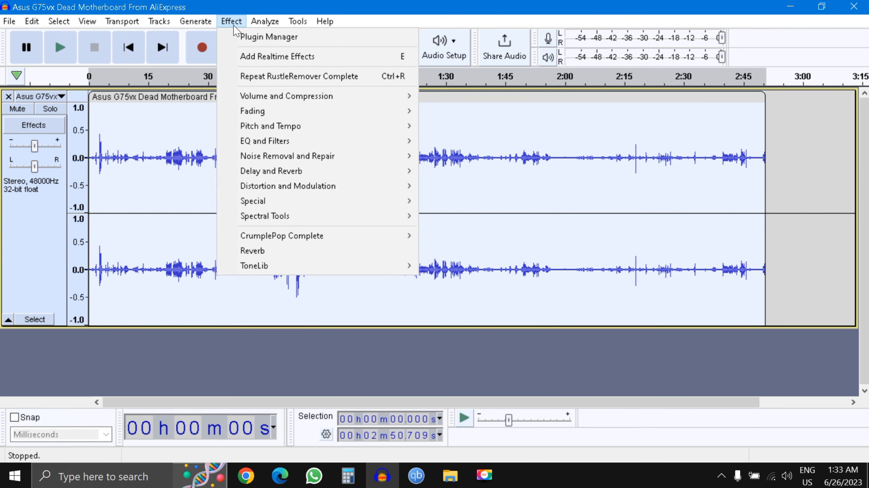
pyautogui.moveTo(285, 98)
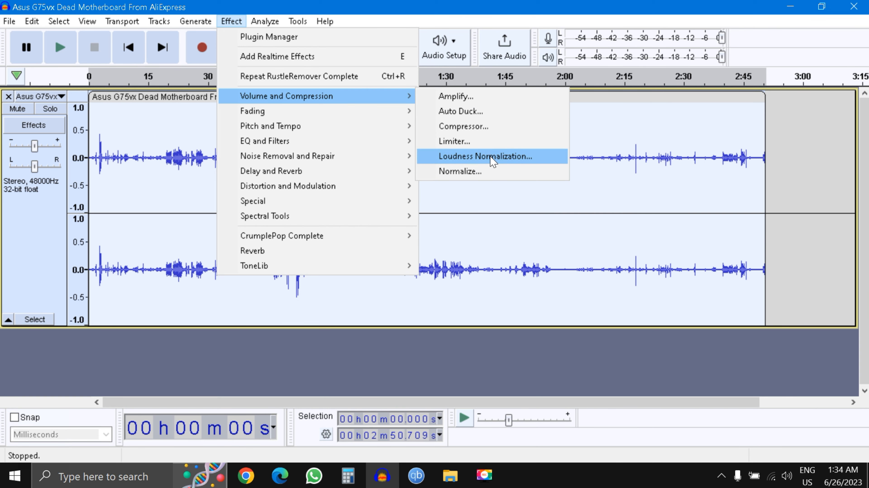
pyautogui.click(493, 161)
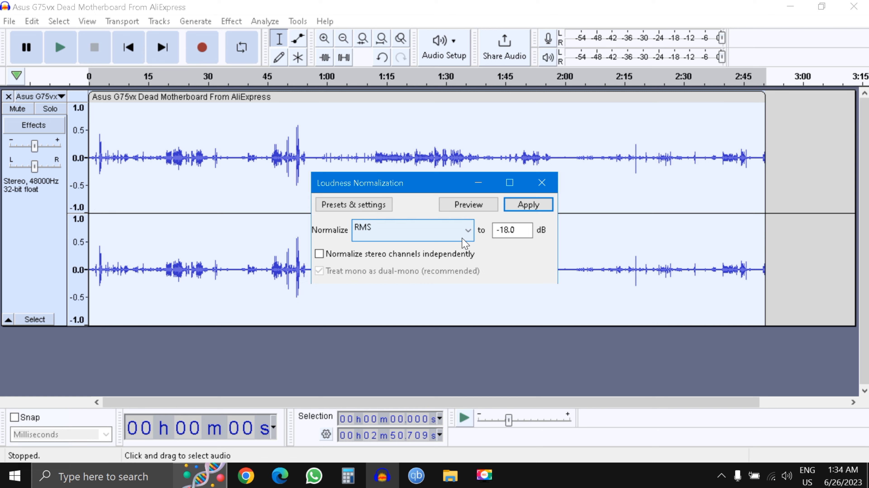
pyautogui.click(528, 205)
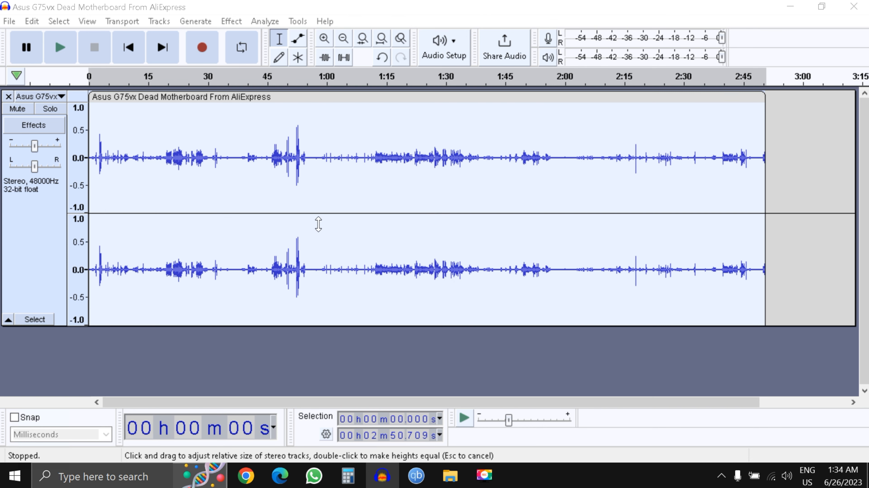
# Step: Apply the Limiter to the track as a Soft Limit to -3 dB with 10 ms hold and no make-up gain
pyautogui.click(230, 22)
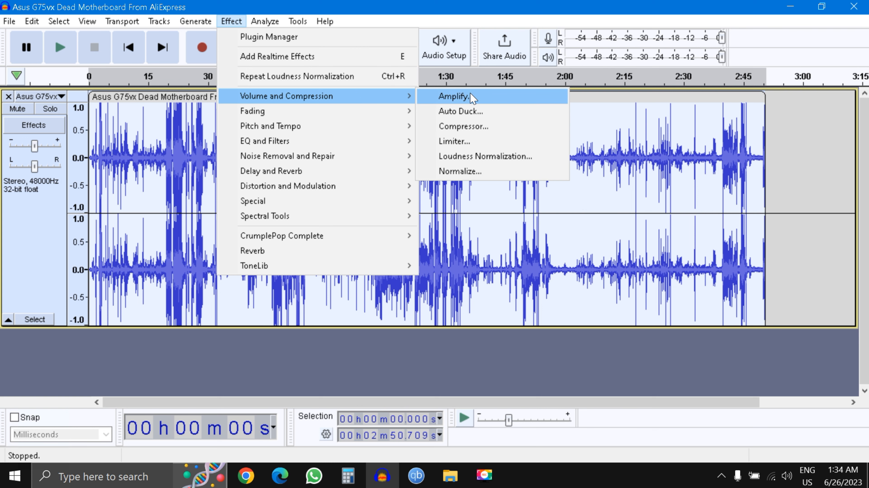
pyautogui.click(471, 142)
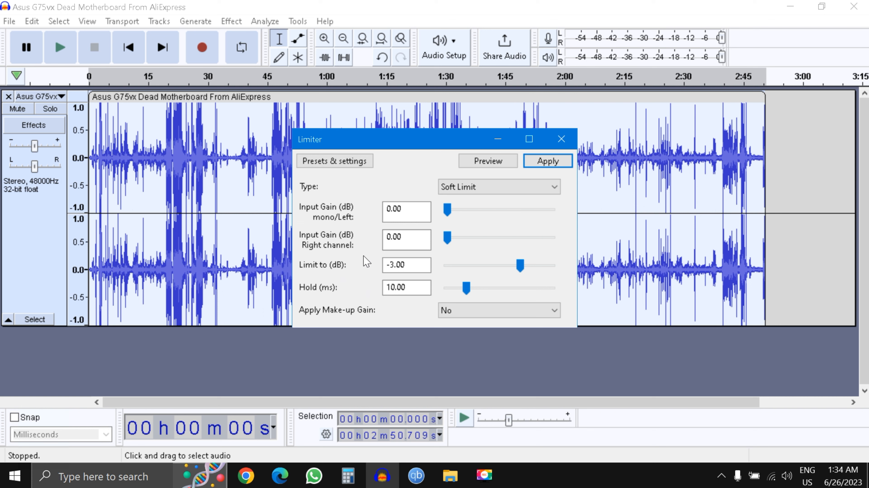
pyautogui.click(552, 166)
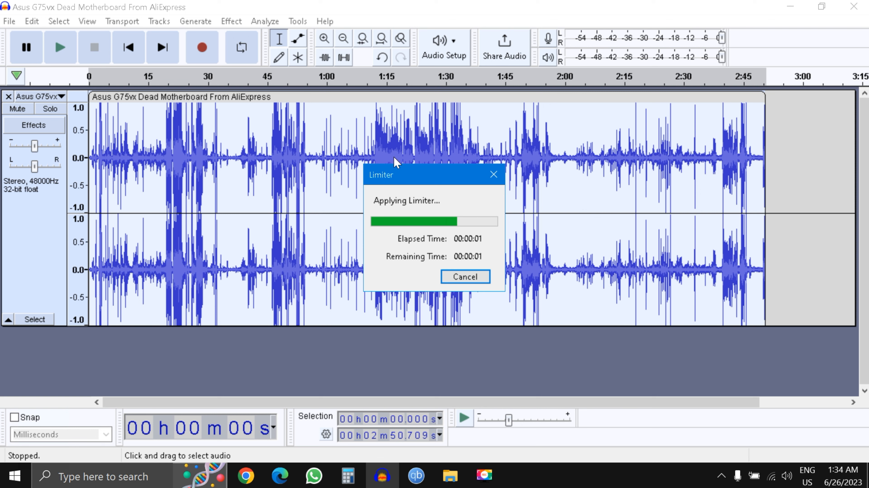
# Step: Apply a Graphic EQ to the track with the 20–50 Hz and 16k–20k bands boosted and all other bands flat
pyautogui.click(231, 22)
pyautogui.moveTo(302, 96)
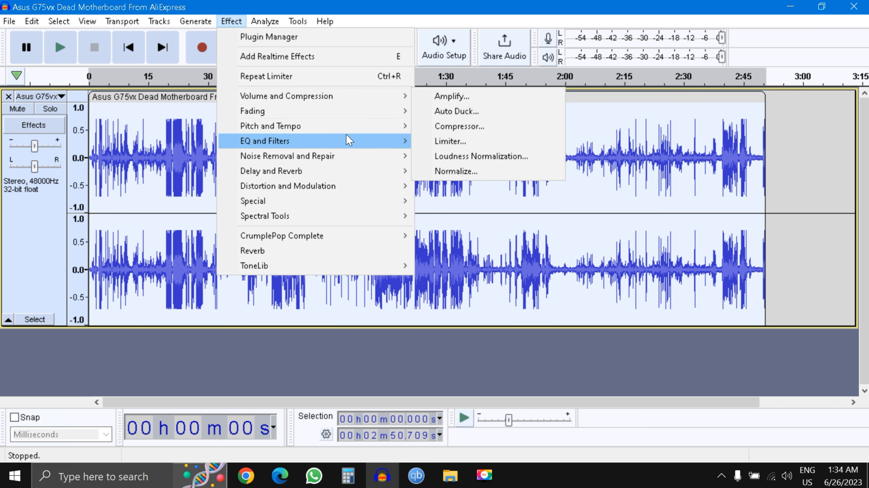
pyautogui.moveTo(365, 141)
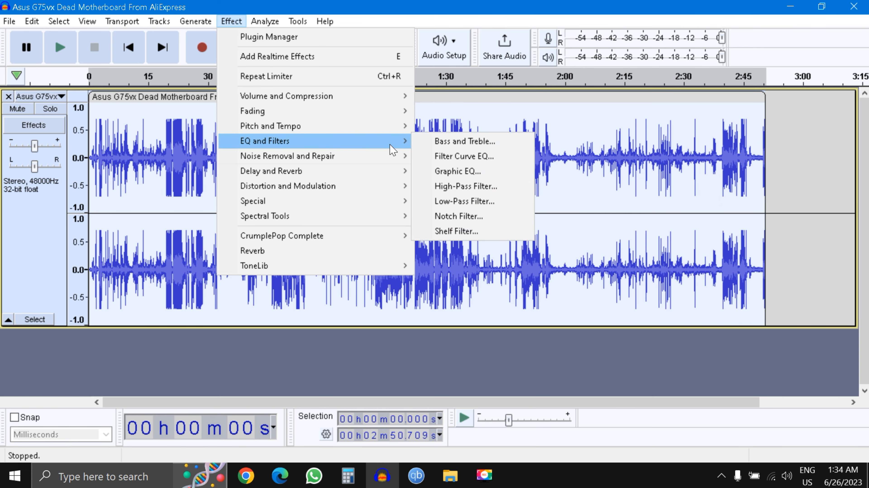
pyautogui.click(461, 171)
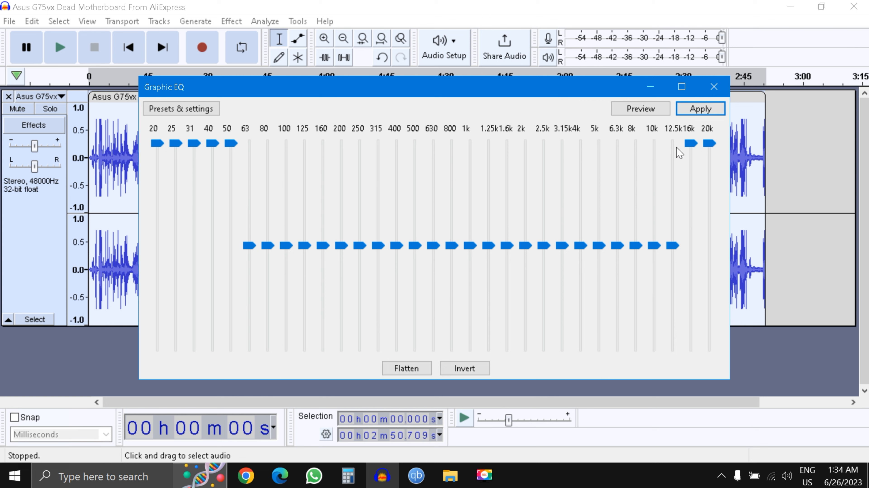
pyautogui.click(707, 110)
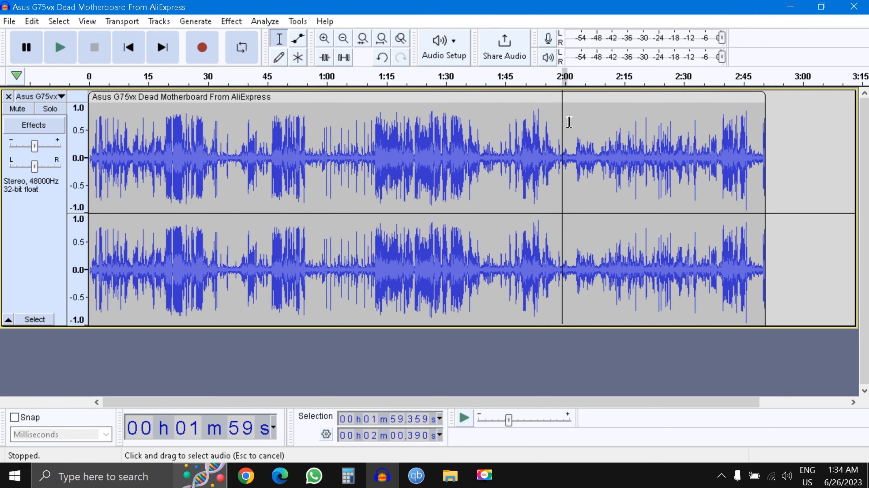
# Step: Clear the track selection and place the cursor in the quiet passage at about 2:00.7
pyautogui.moveTo(563, 118); pyautogui.dragTo(571, 130)
pyautogui.click(567, 246)
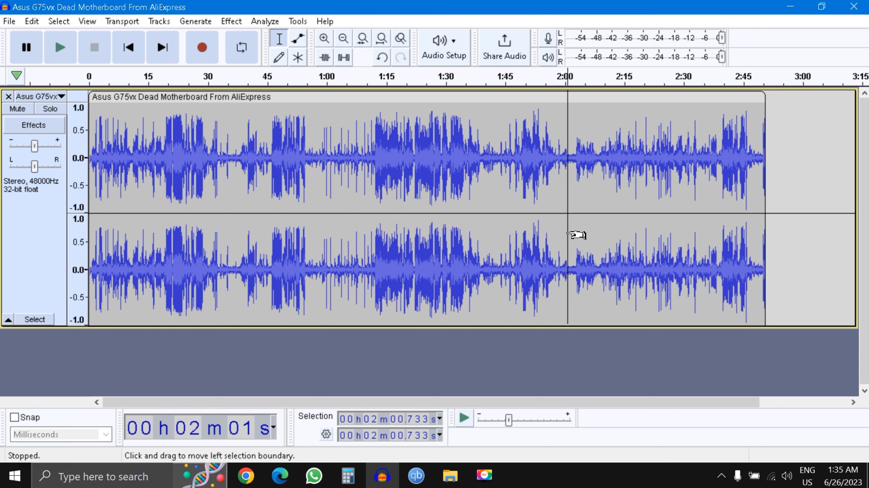
# Step: Capture a noise profile from 2:00.733 to 2:02.107 and apply Noise Reduction to the whole track at 12 dB, sensitivity 12, smoothing 6
pyautogui.moveTo(569, 228); pyautogui.dragTo(568, 231)
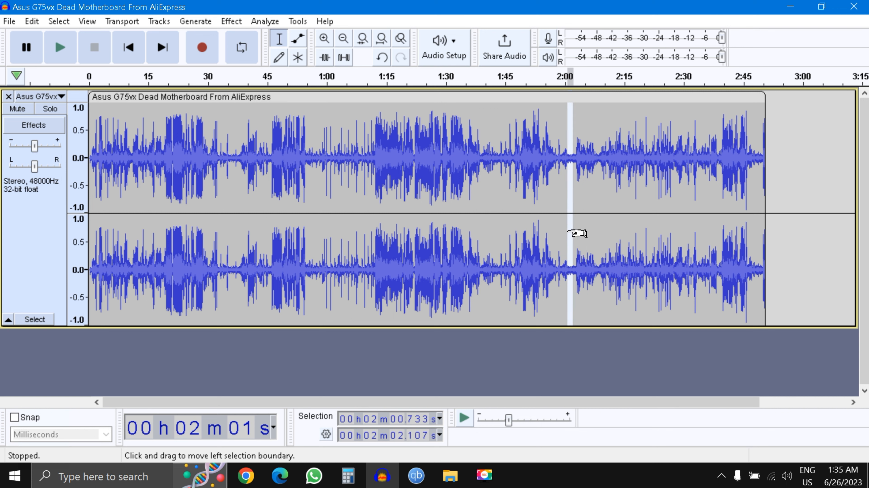
pyautogui.click(231, 21)
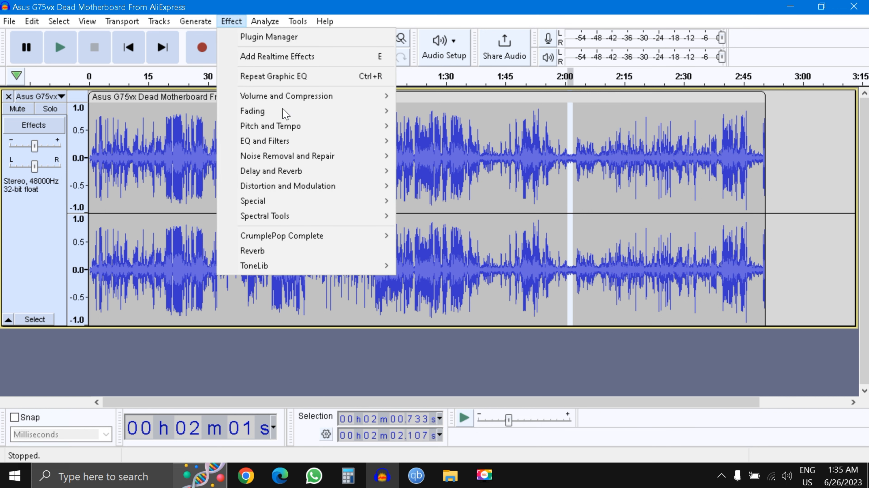
pyautogui.moveTo(327, 156)
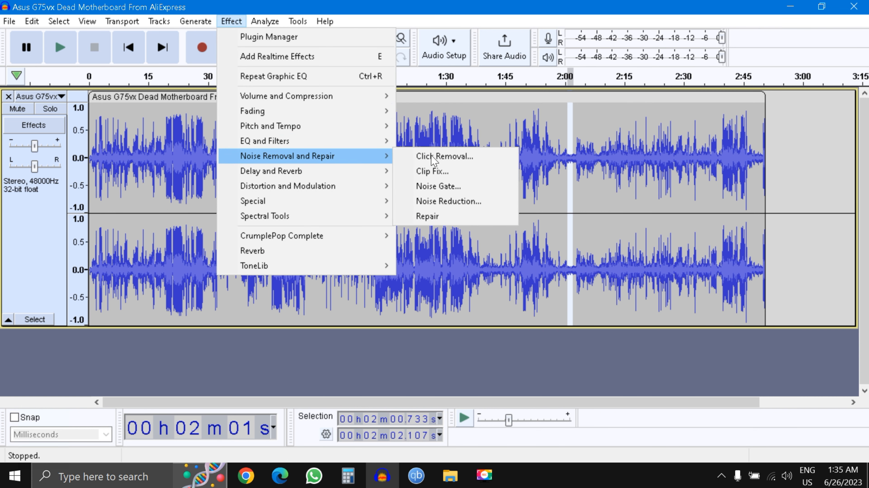
pyautogui.click(450, 205)
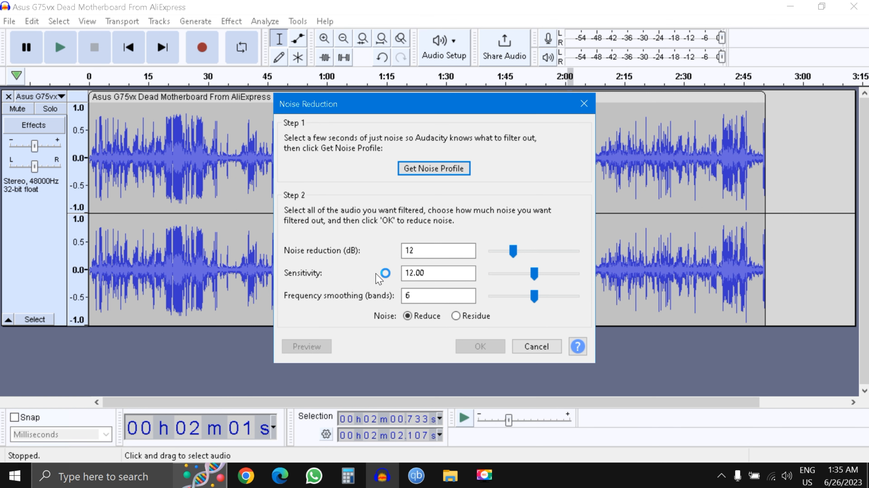
pyautogui.click(421, 173)
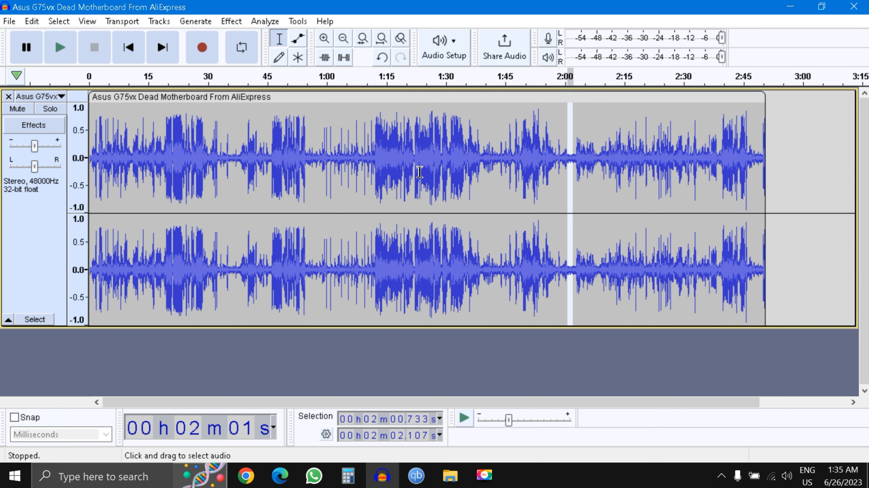
pyautogui.hotkey('ctrl', 'a')
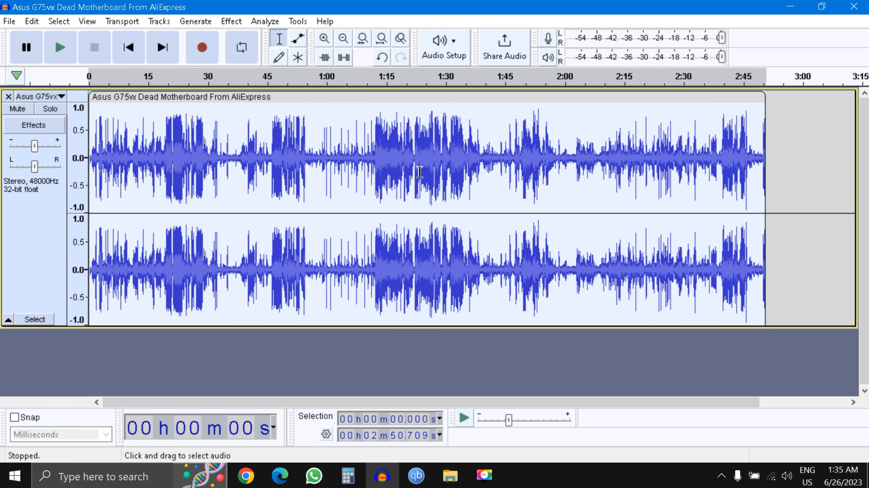
pyautogui.hotkey('ctrl', 'r')
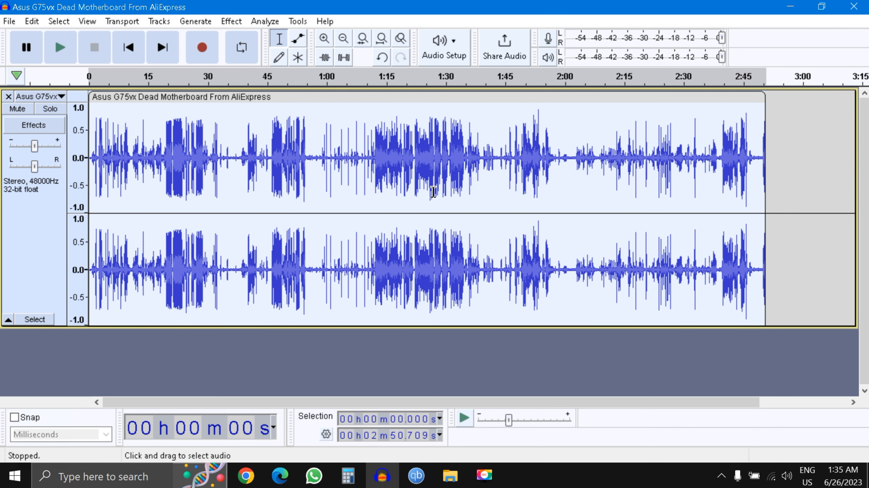
# Step: Run the ACX Check on the whole track to examine its peak level, RMS level and noise floor
pyautogui.click(266, 24)
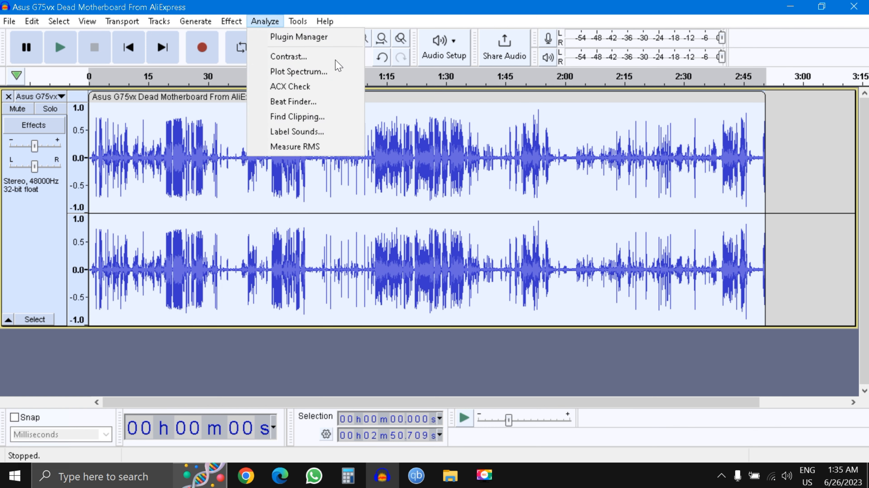
pyautogui.click(328, 88)
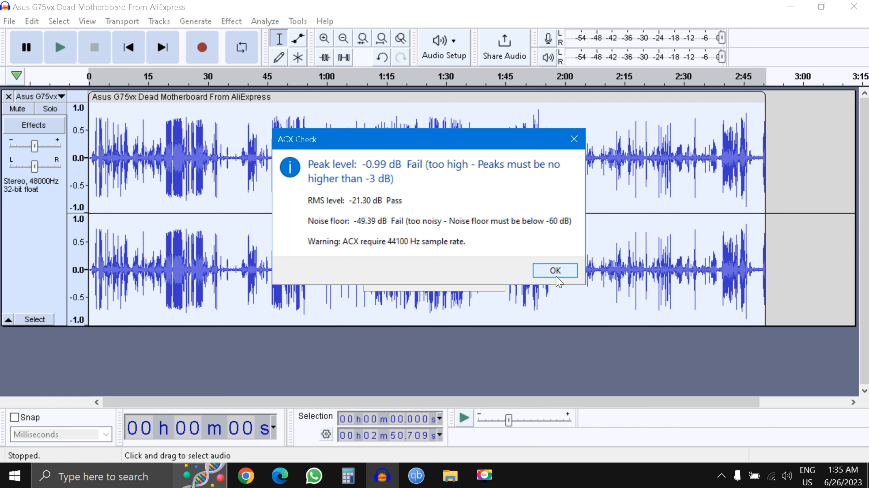
pyautogui.click(543, 271)
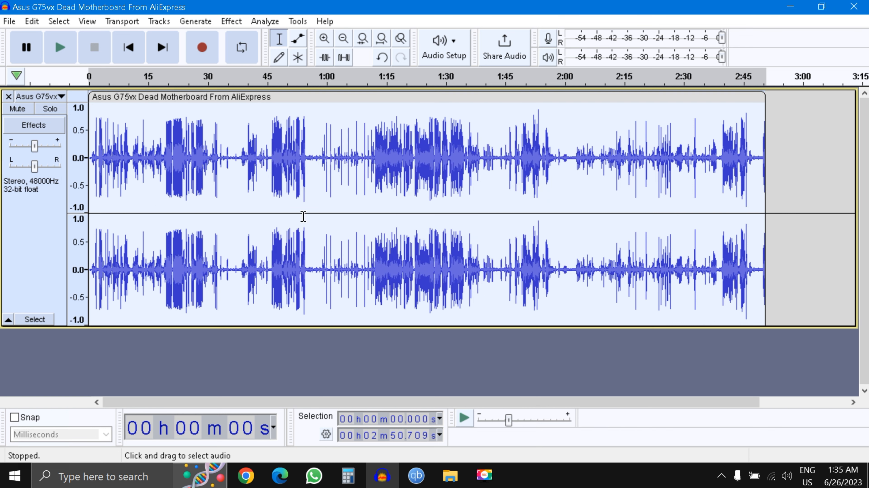
# Step: Apply Loudness Normalization to the whole noise-reduced track, normalizing RMS to -18 dB
pyautogui.click(236, 21)
pyautogui.moveTo(315, 95)
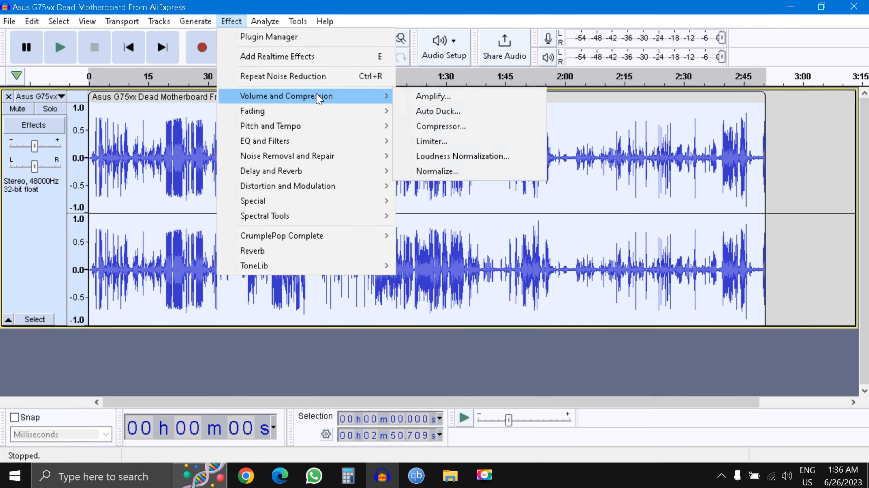
pyautogui.click(461, 157)
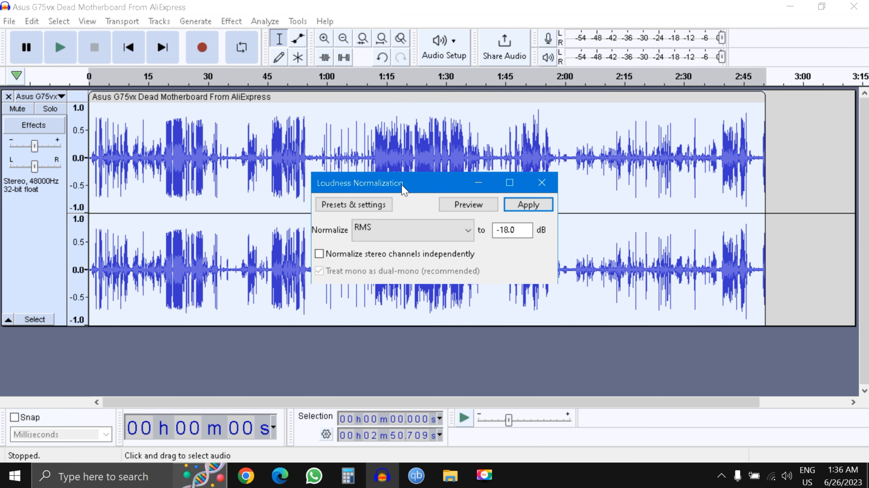
pyautogui.click(524, 203)
# Step: Apply the Limiter to the whole track as a Soft Limit to -3 dB with 10 ms hold and no make-up gain
pyautogui.click(231, 21)
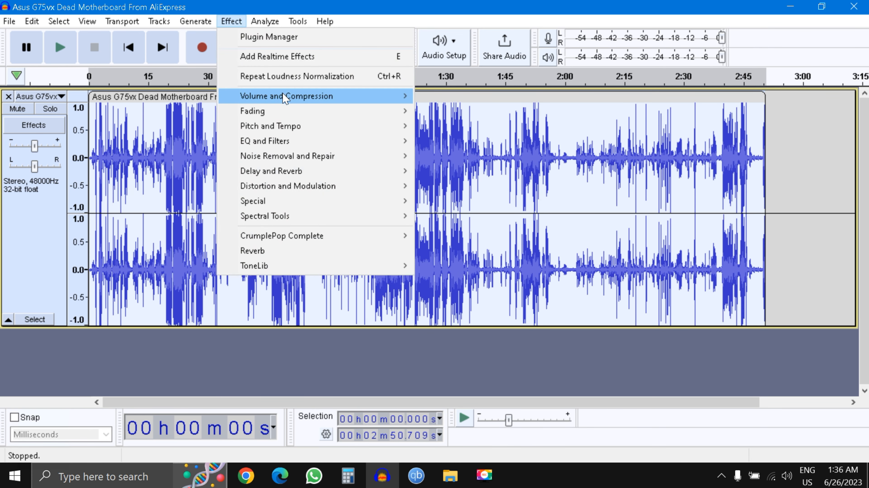
pyautogui.moveTo(283, 96)
pyautogui.click(451, 141)
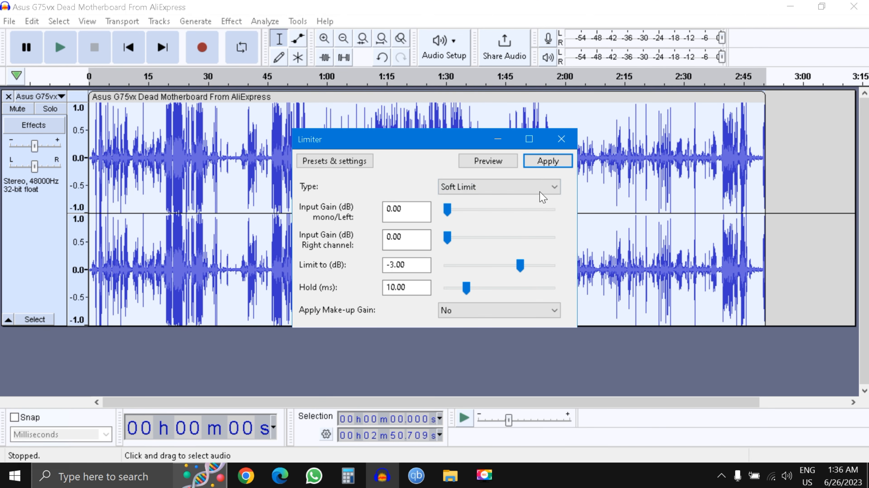
pyautogui.click(545, 164)
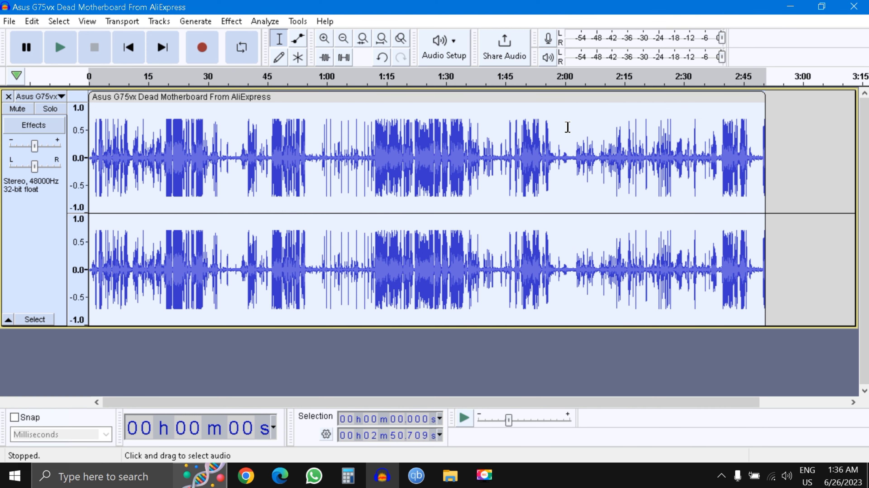
# Step: Capture a new noise profile from 2:00.733 to 2:02.622 and repeat Noise Reduction on the whole track at 12 dB, sensitivity 12, smoothing 6
pyautogui.moveTo(567, 128); pyautogui.dragTo(575, 129)
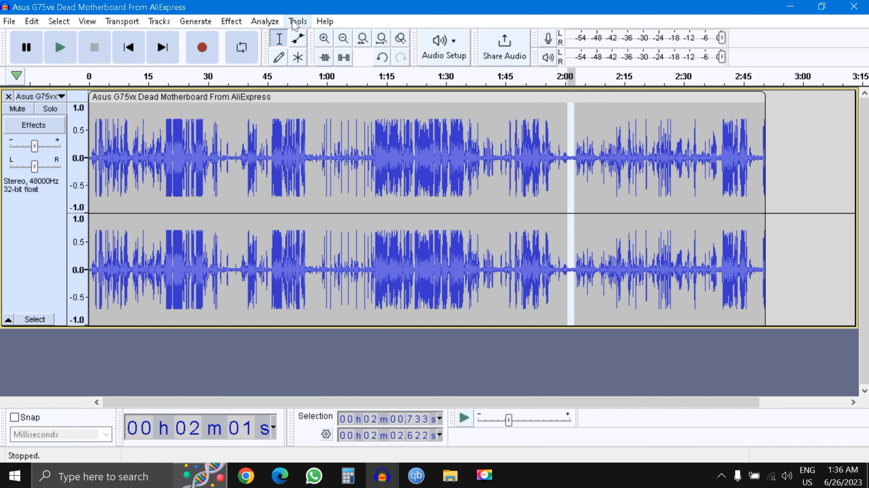
pyautogui.click(236, 24)
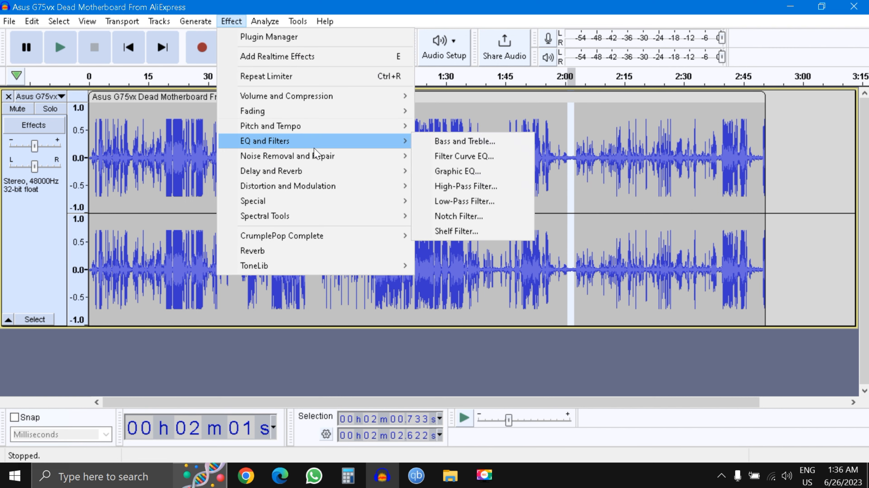
pyautogui.moveTo(321, 155)
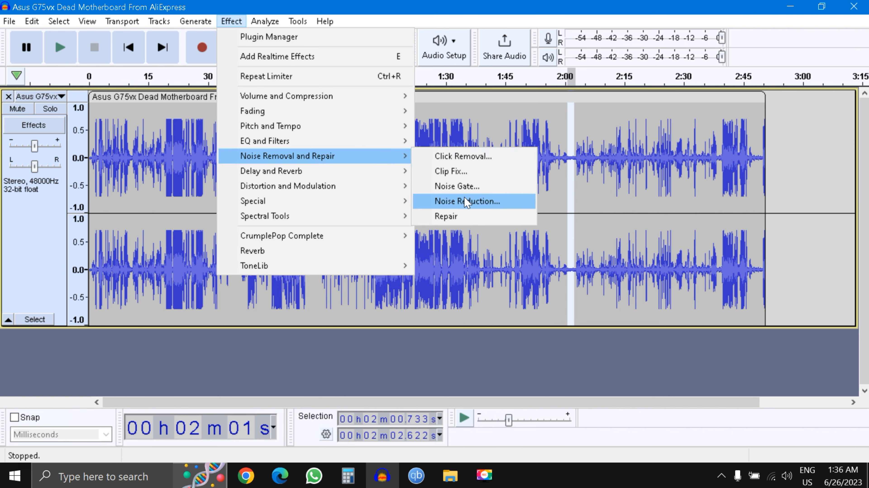
pyautogui.click(473, 201)
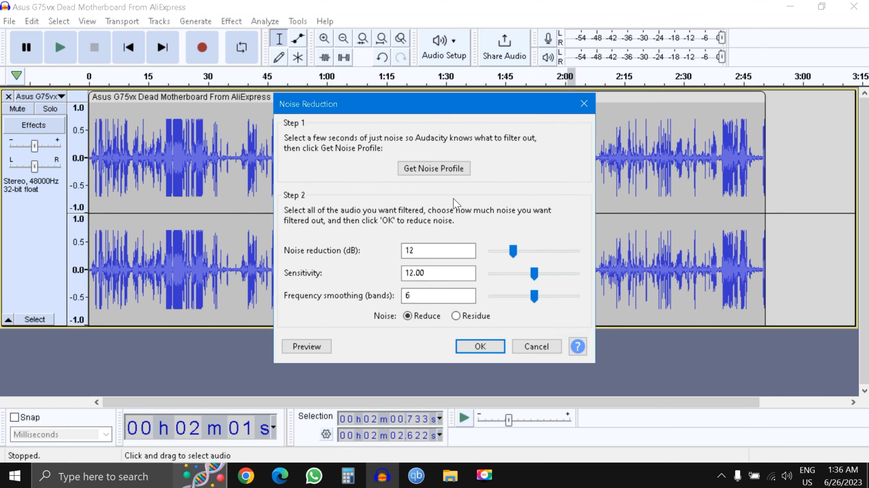
pyautogui.click(434, 168)
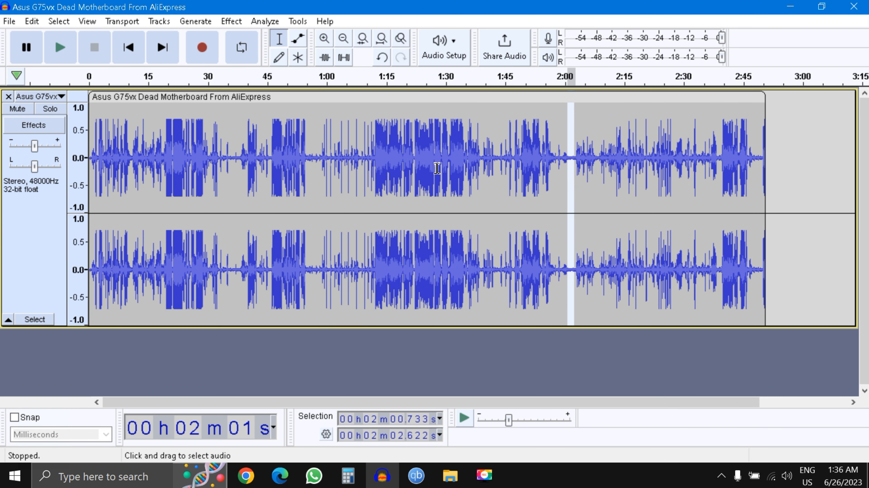
pyautogui.hotkey('ctrl', 'a')
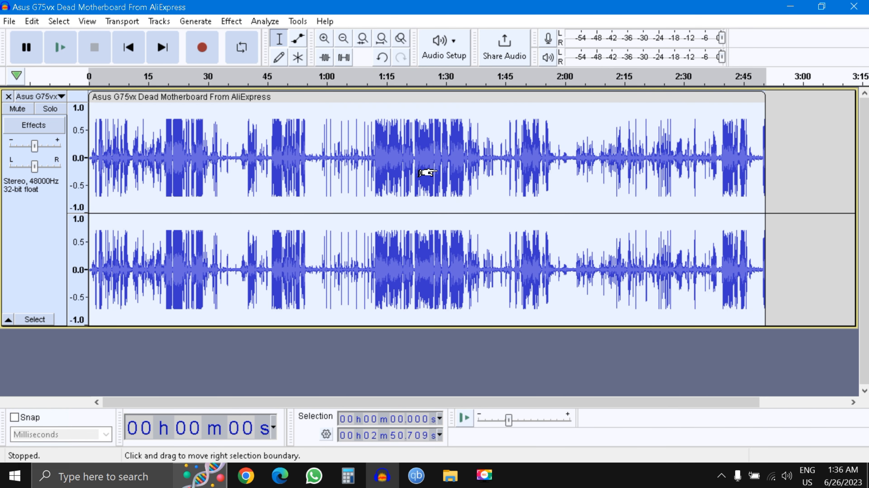
pyautogui.hotkey('ctrl', 'r')
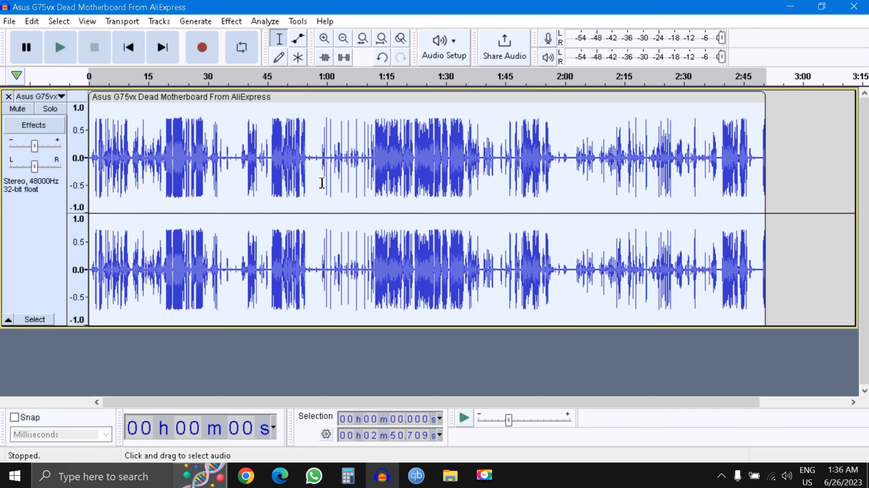
# Step: Run the ACX Check again on the whole track to examine its levels after the second noise reduction
pyautogui.click(263, 20)
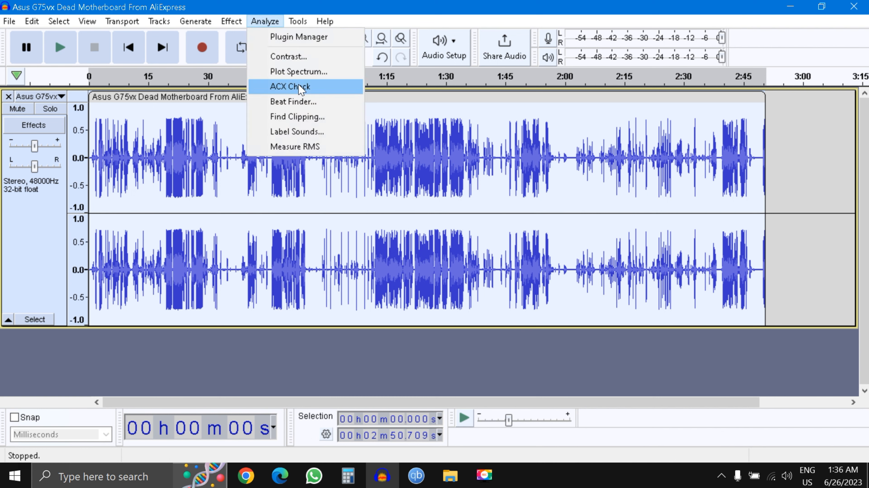
pyautogui.click(303, 90)
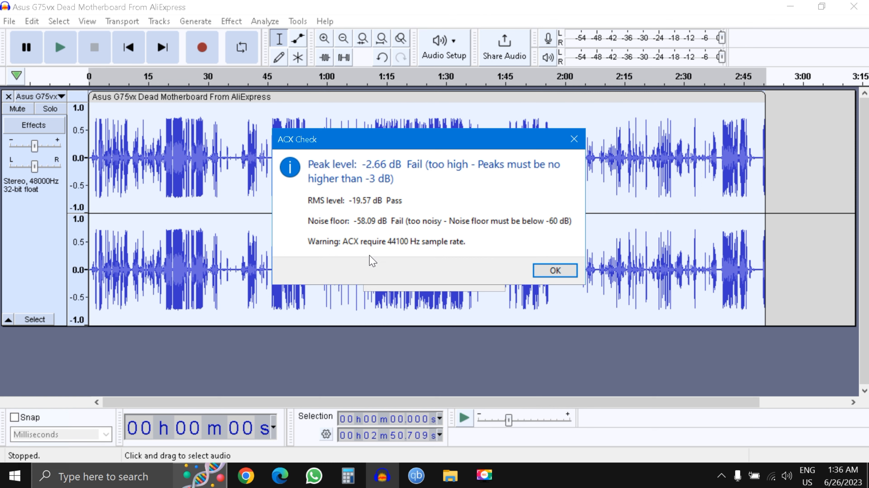
pyautogui.click(554, 270)
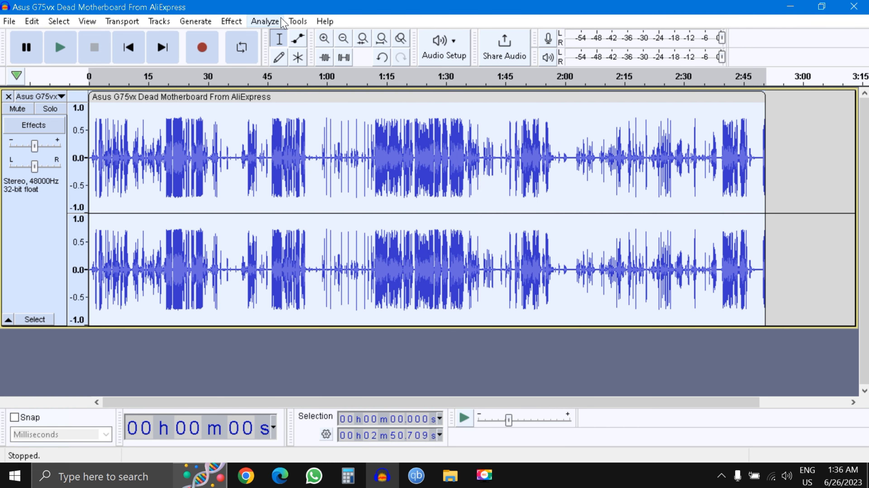
# Step: Apply the Low-Pass Filter to the whole track with its current settings
pyautogui.click(227, 21)
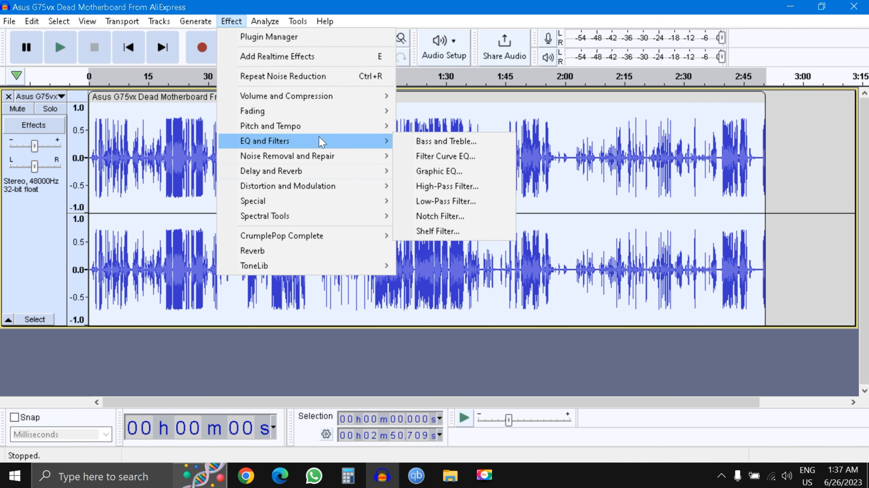
pyautogui.moveTo(329, 142)
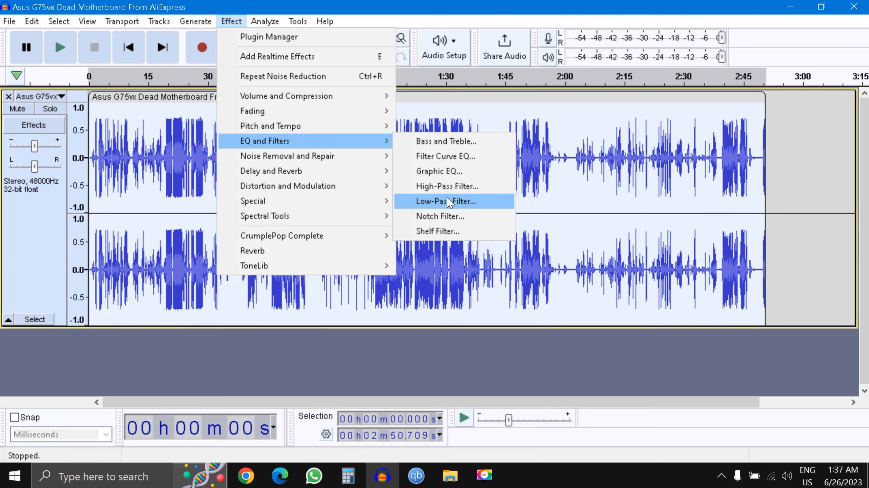
pyautogui.click(449, 201)
pyautogui.click(523, 201)
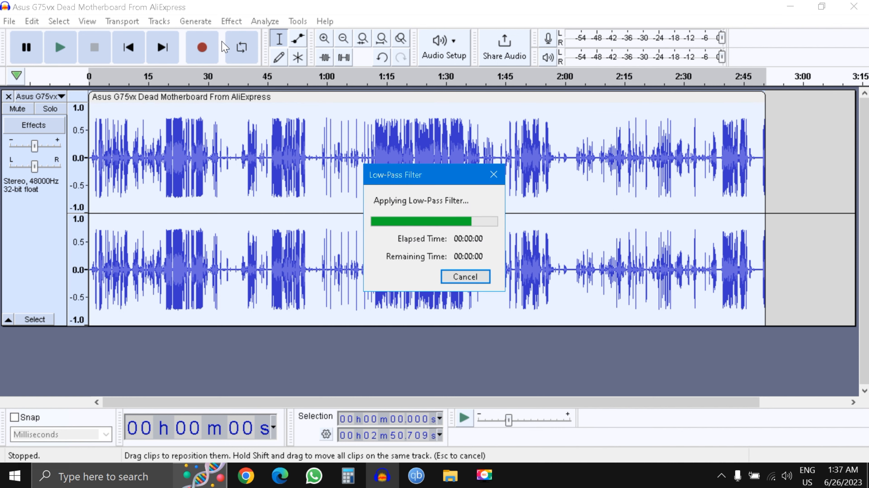
# Step: Apply the Notch Filter to the whole track at 60 Hz with a Q of 1.0
pyautogui.click(231, 22)
pyautogui.moveTo(290, 141)
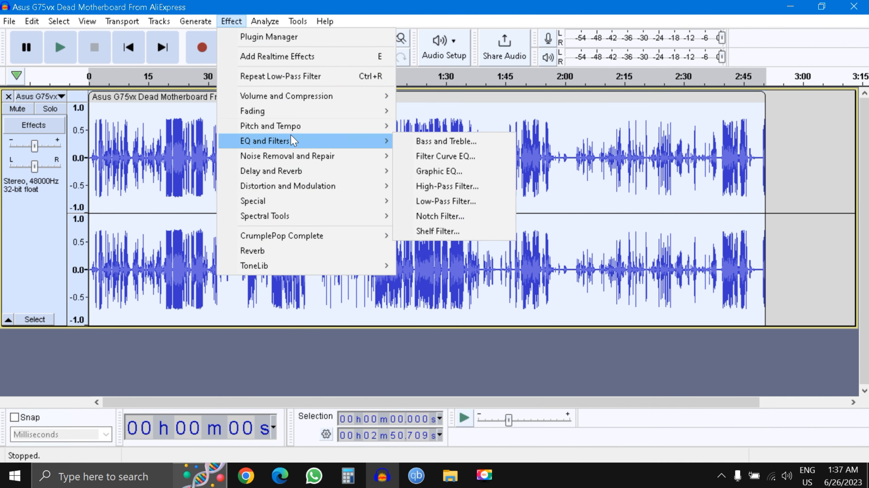
pyautogui.click(464, 217)
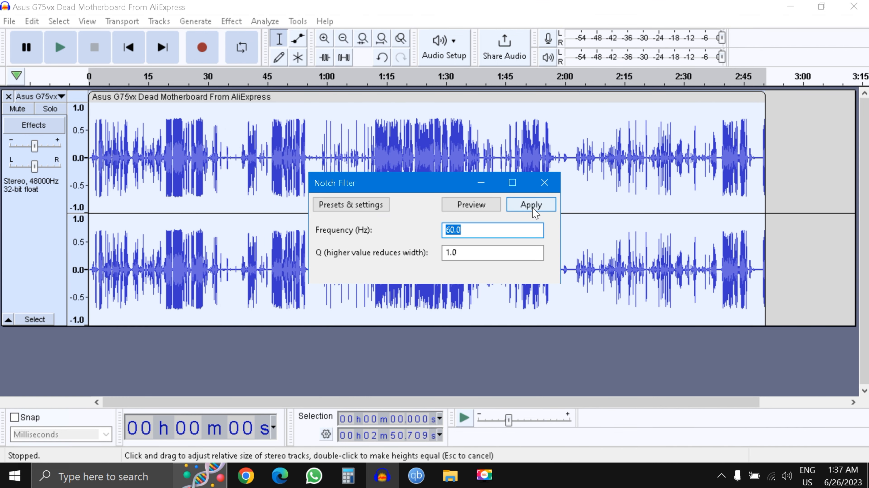
pyautogui.click(527, 202)
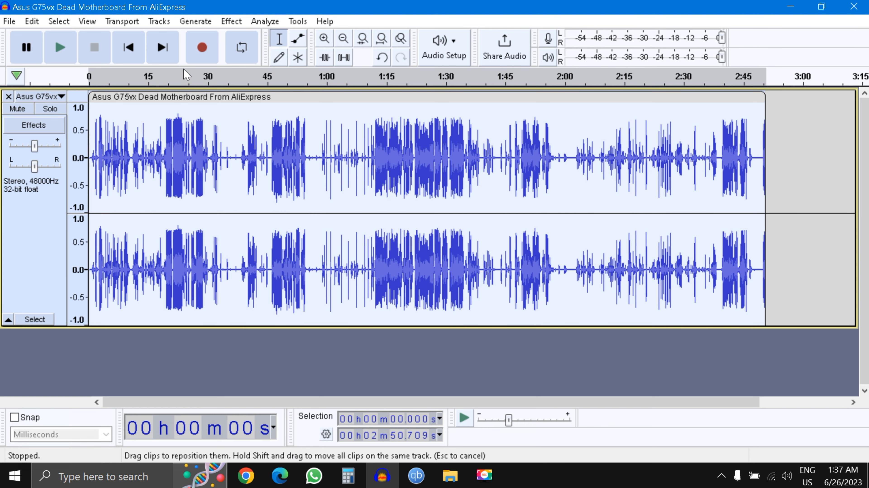
# Step: Apply Loudness Normalization to the whole filtered track with its current settings
pyautogui.click(231, 21)
pyautogui.moveTo(345, 97)
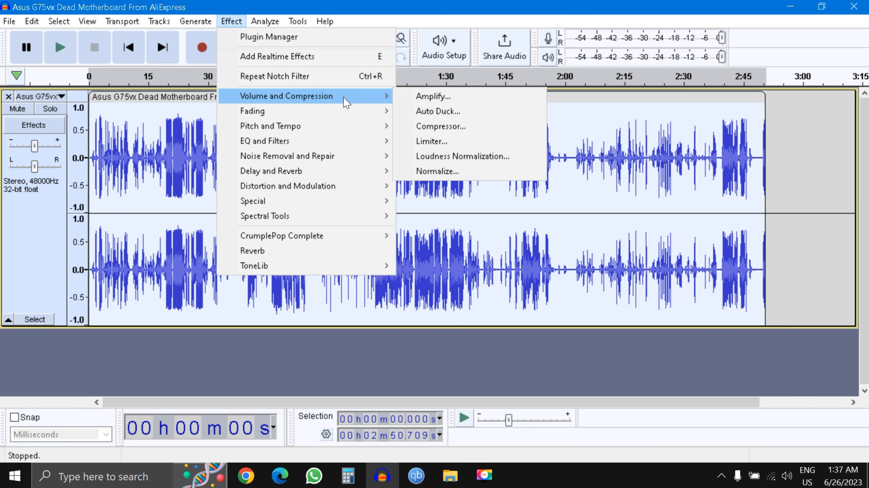
pyautogui.click(466, 159)
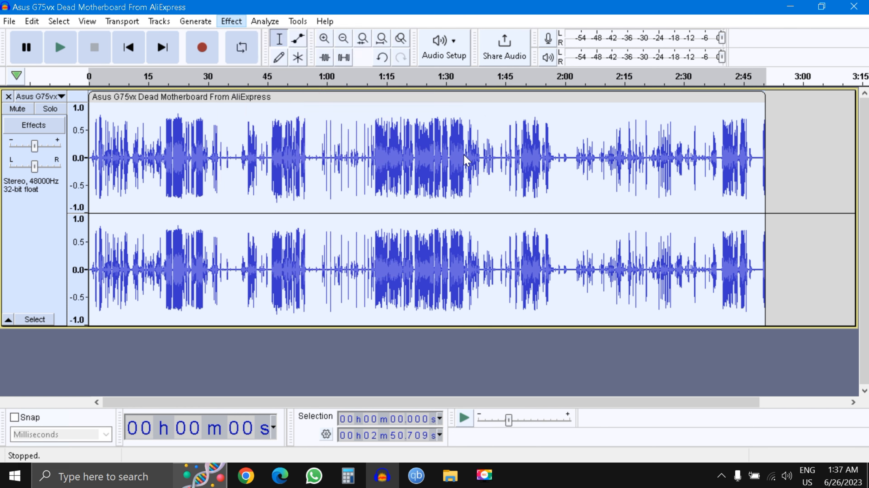
pyautogui.click(529, 207)
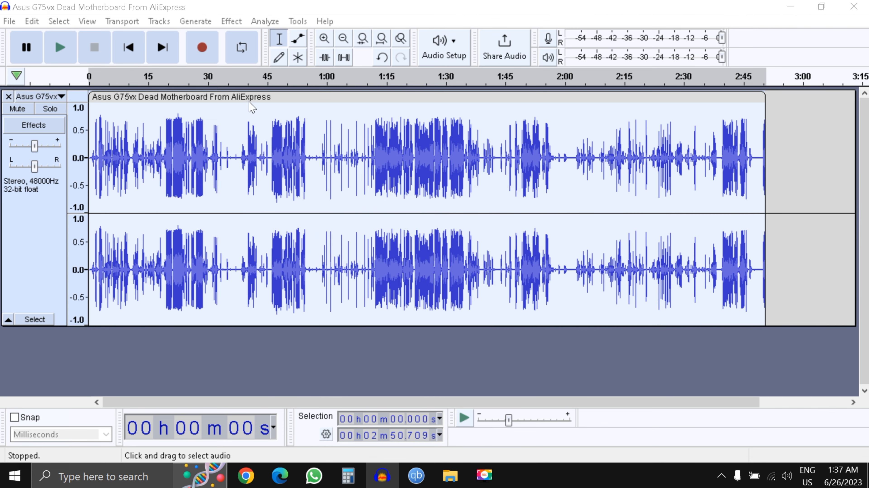
# Step: Apply the Limiter to the whole loudness-normalized track with its current settings
pyautogui.click(230, 22)
pyautogui.moveTo(307, 101)
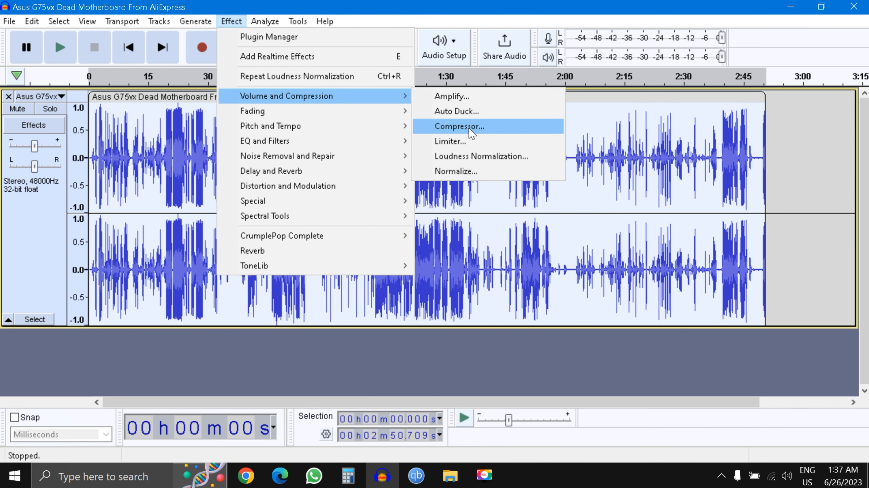
pyautogui.click(465, 141)
pyautogui.click(548, 161)
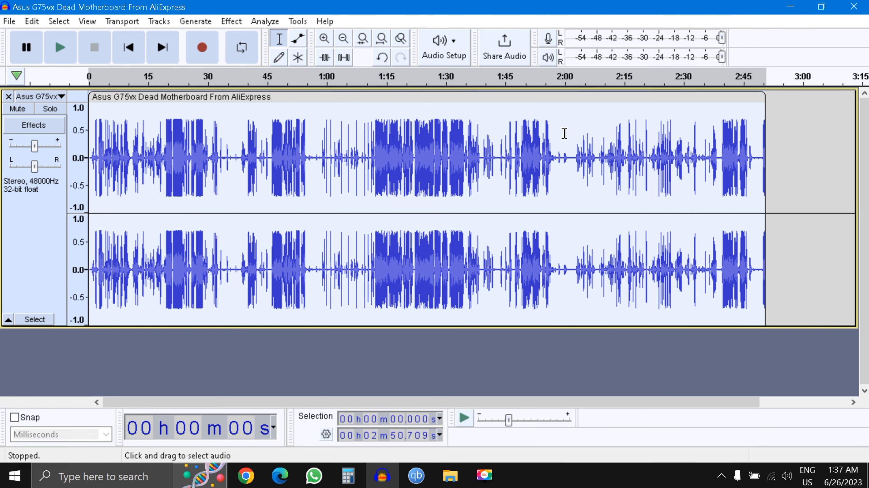
# Step: Capture a noise profile from the quiet stretch at about 2:01 to 2:03 and apply Noise Reduction to the whole track
pyautogui.moveTo(564, 133); pyautogui.dragTo(572, 136)
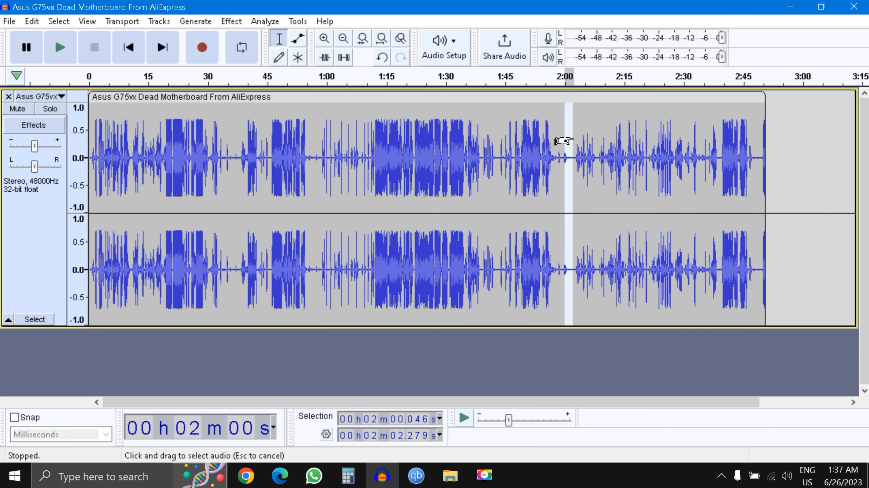
pyautogui.click(570, 243)
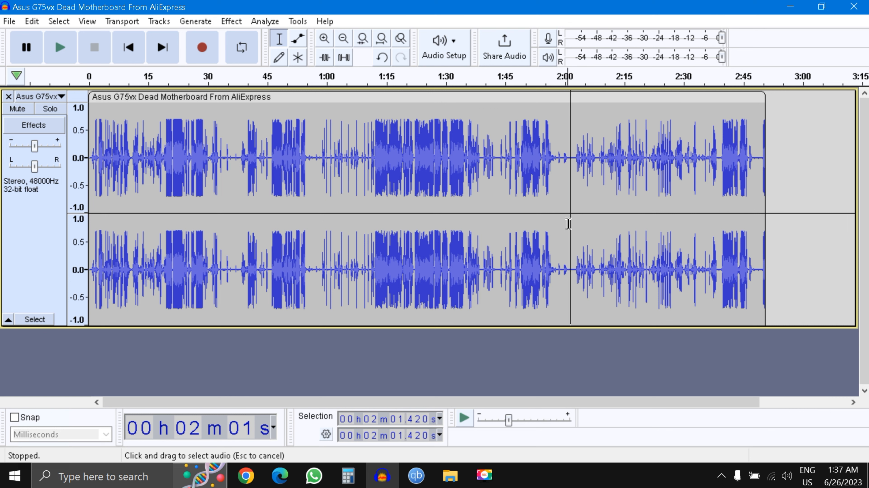
pyautogui.moveTo(568, 224); pyautogui.dragTo(575, 225)
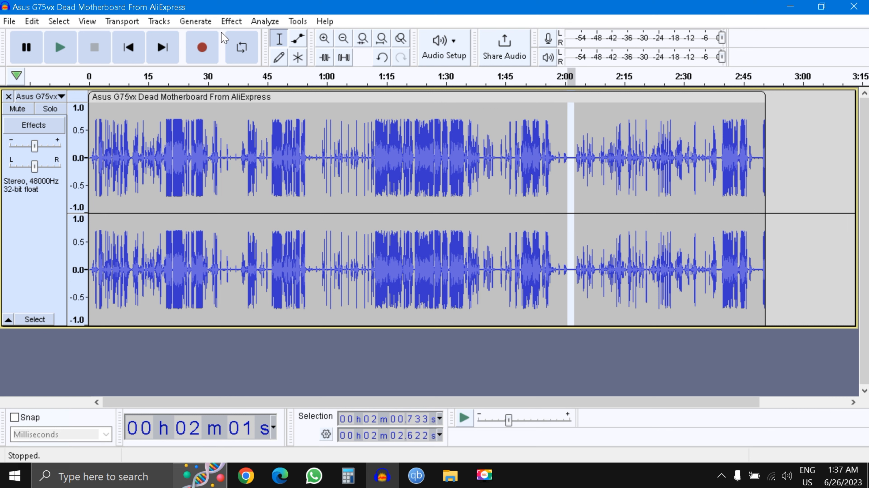
pyautogui.click(231, 22)
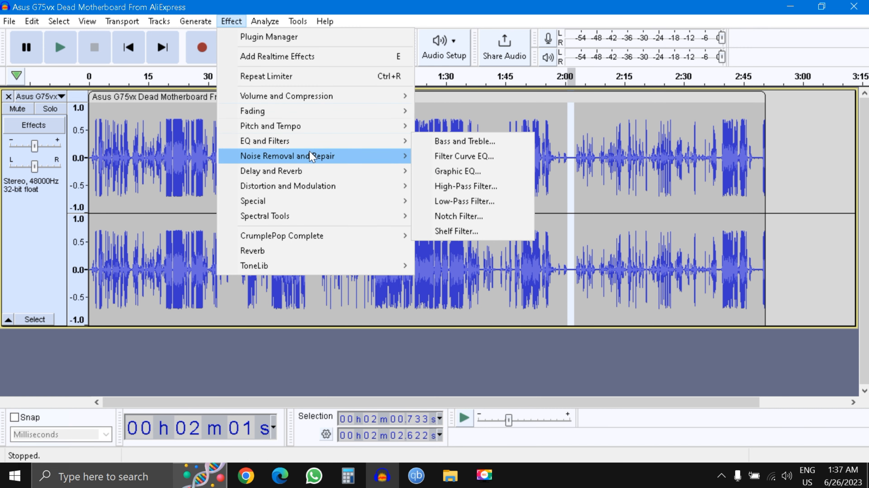
pyautogui.click(468, 203)
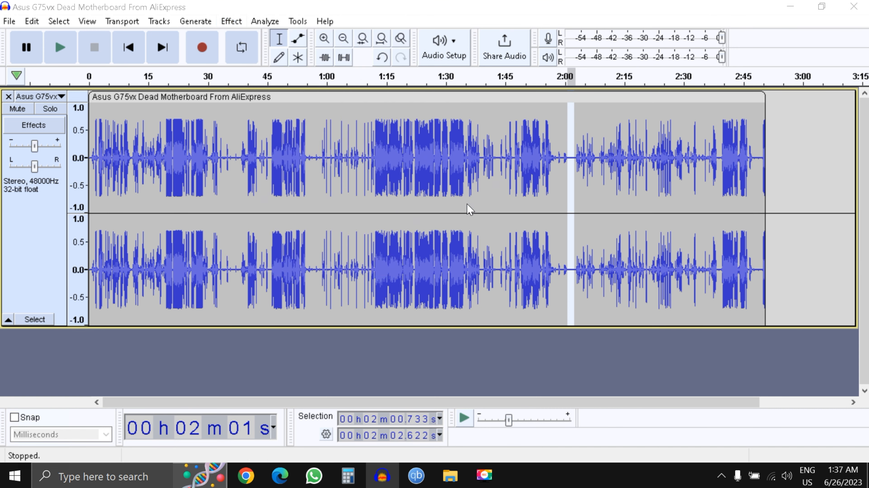
pyautogui.click(431, 169)
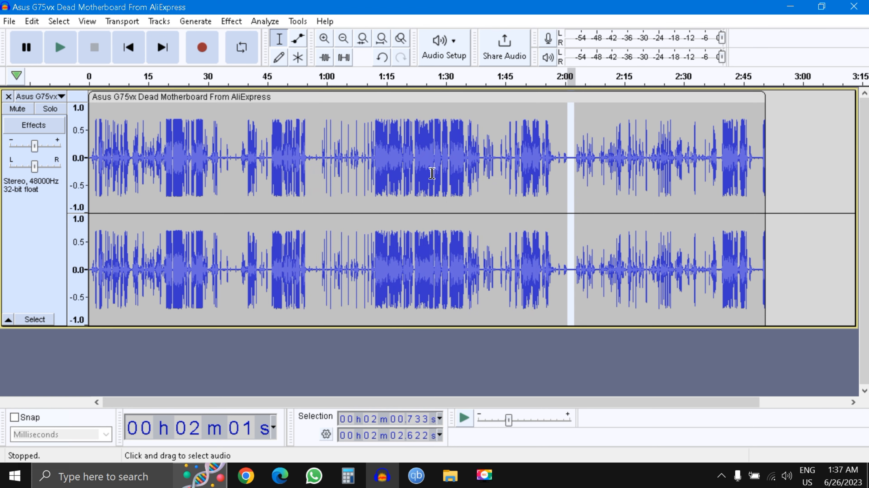
pyautogui.hotkey('ctrl', 'a')
pyautogui.hotkey('ctrl', 'r')
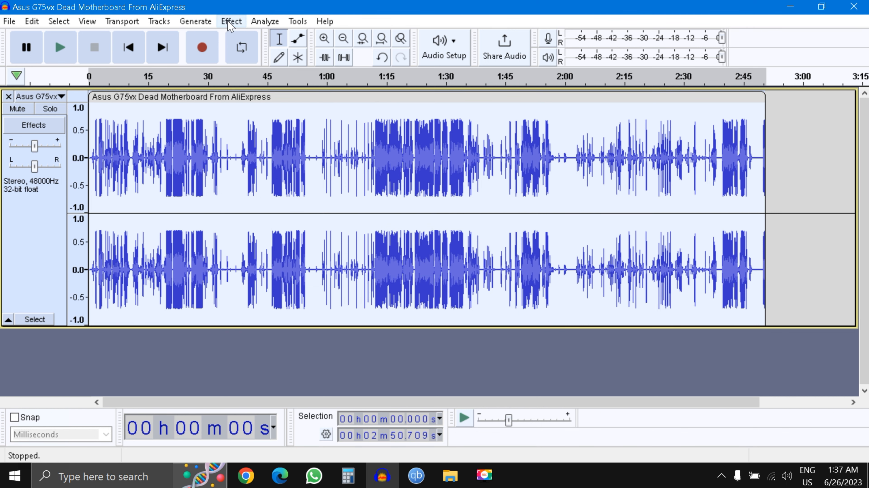
# Step: Run the ACX Check on the whole track to examine its levels after limiting and noise reduction
pyautogui.click(265, 21)
pyautogui.click(294, 88)
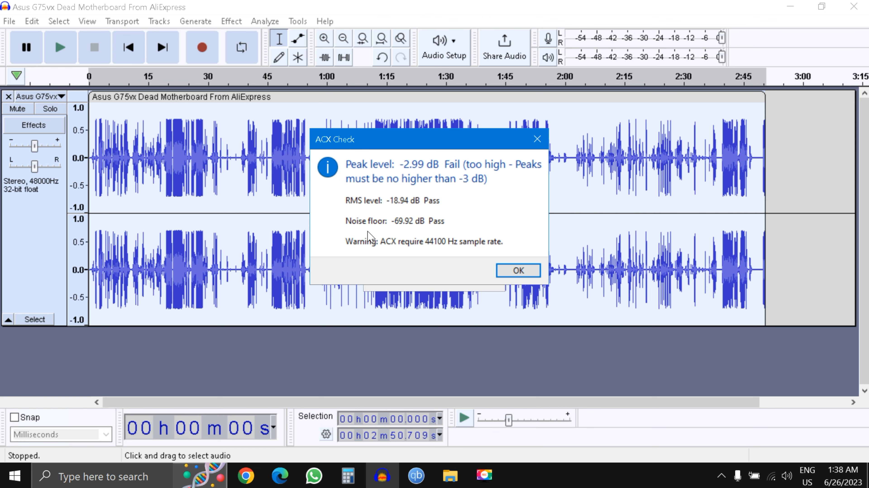
pyautogui.click(507, 273)
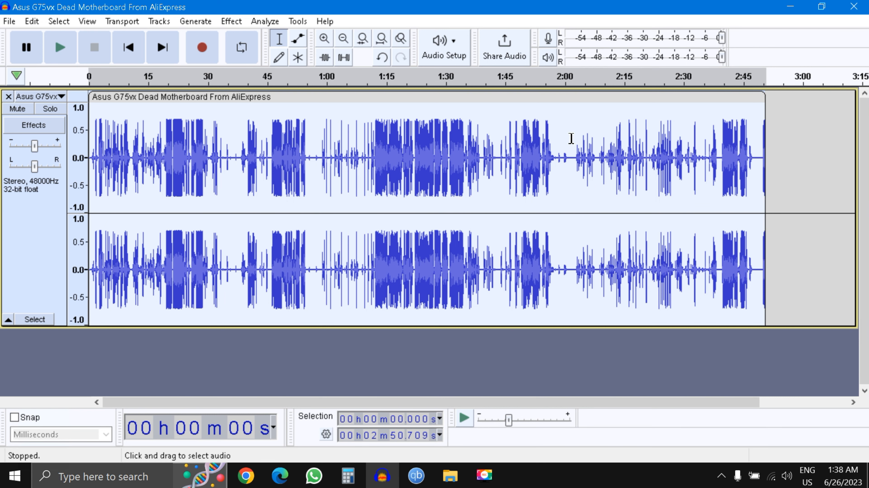
# Step: Repeat Noise Reduction on the whole track with the same settings
pyautogui.moveTo(567, 134); pyautogui.dragTo(577, 136)
pyautogui.click(550, 155)
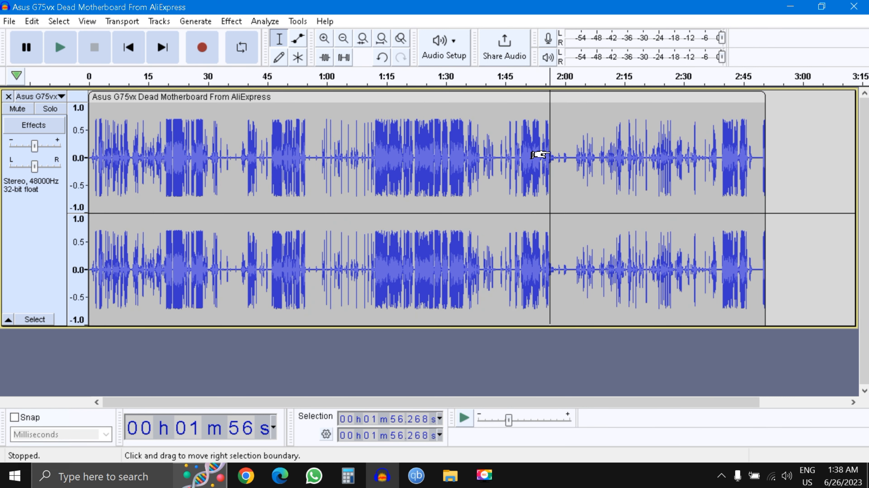
pyautogui.hotkey('ctrl', 'a')
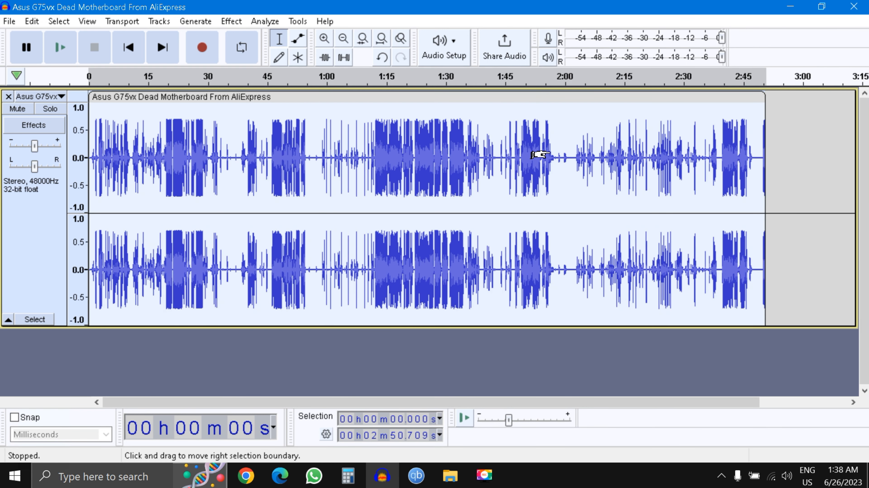
pyautogui.hotkey('ctrl', 'r')
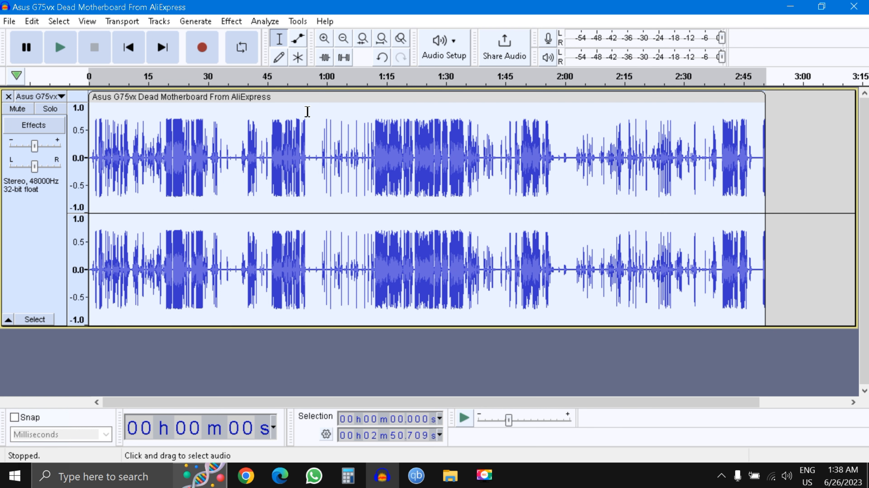
# Step: Run the ACX Check again to examine the peak, RMS and noise floor levels after the repeated noise reduction
pyautogui.click(265, 22)
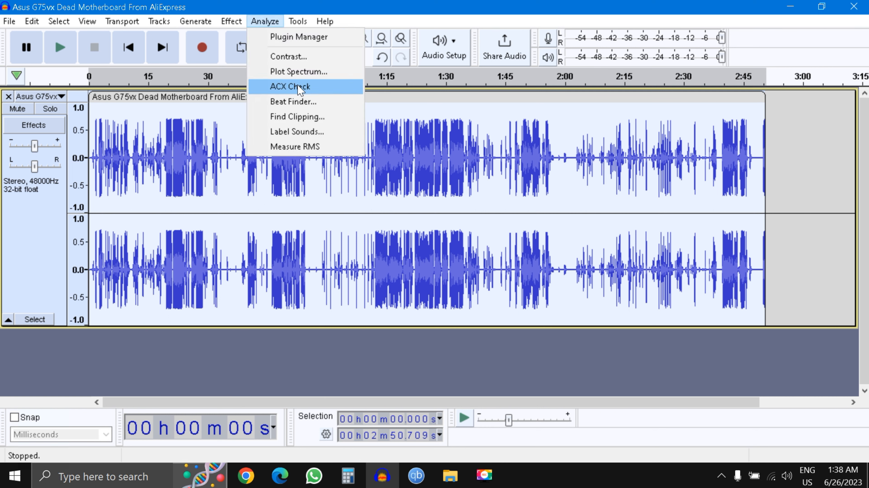
pyautogui.click(299, 89)
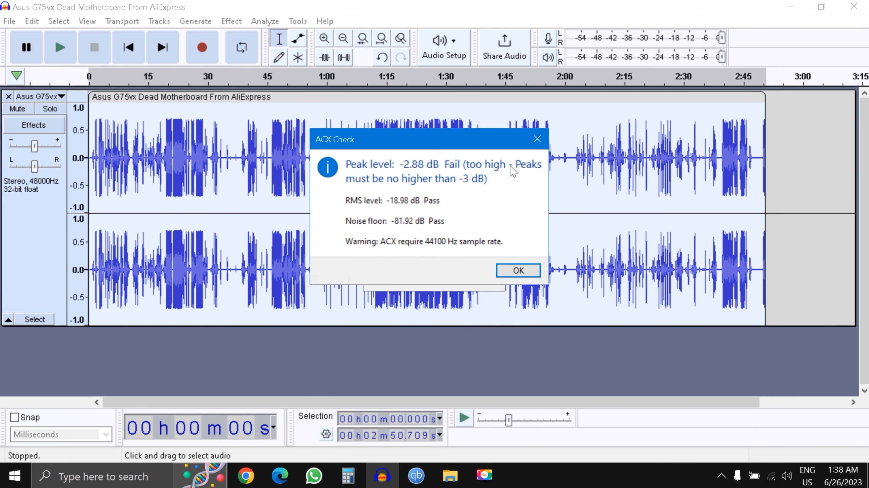
pyautogui.click(537, 138)
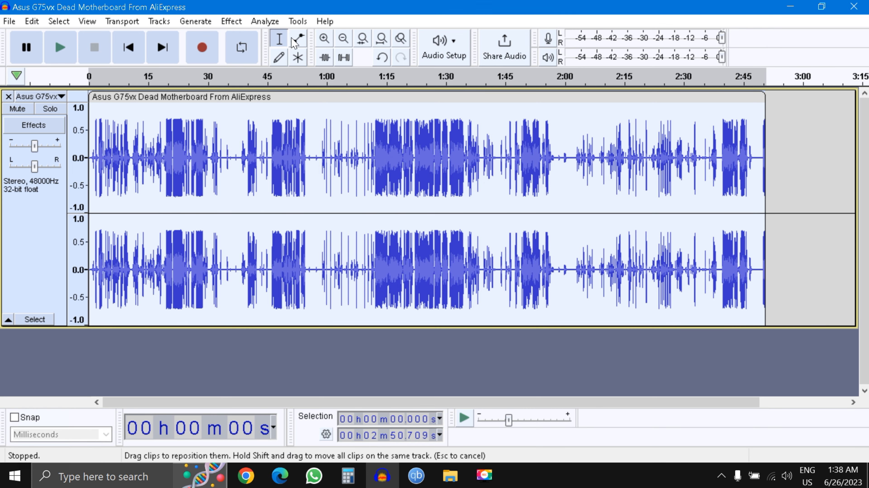
# Step: Apply Loudness Normalization to the whole noise-reduced track with its current settings
pyautogui.click(236, 22)
pyautogui.moveTo(304, 95)
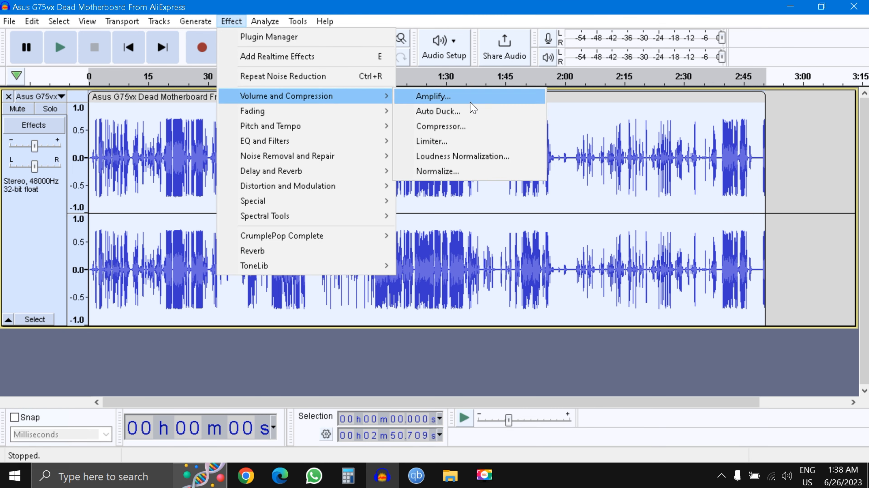
pyautogui.click(468, 153)
pyautogui.click(521, 202)
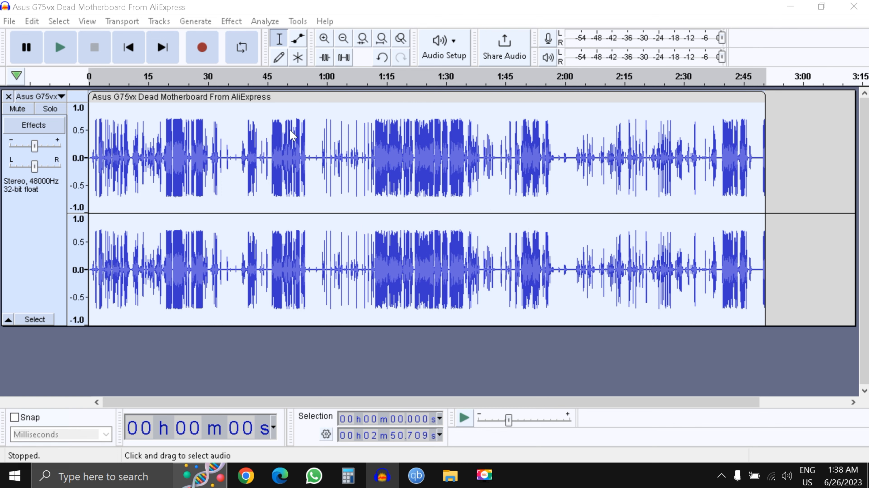
# Step: Apply the Limiter to the whole track again with its current settings
pyautogui.click(231, 22)
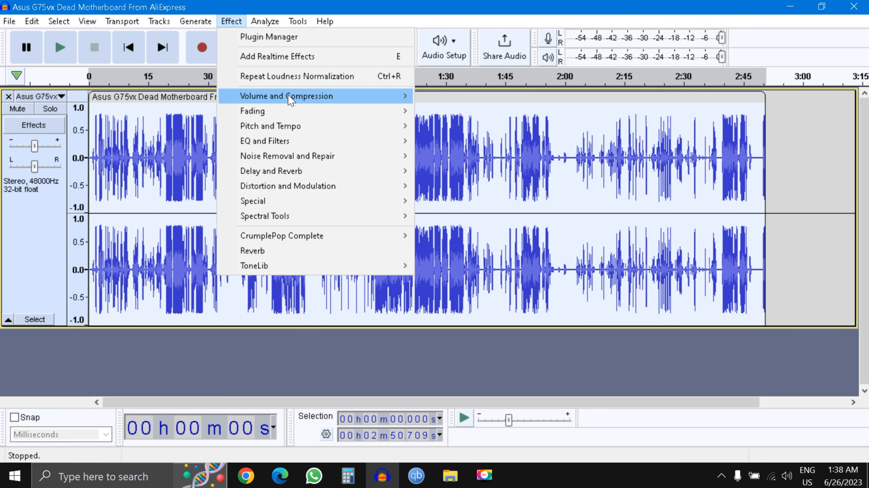
pyautogui.click(490, 160)
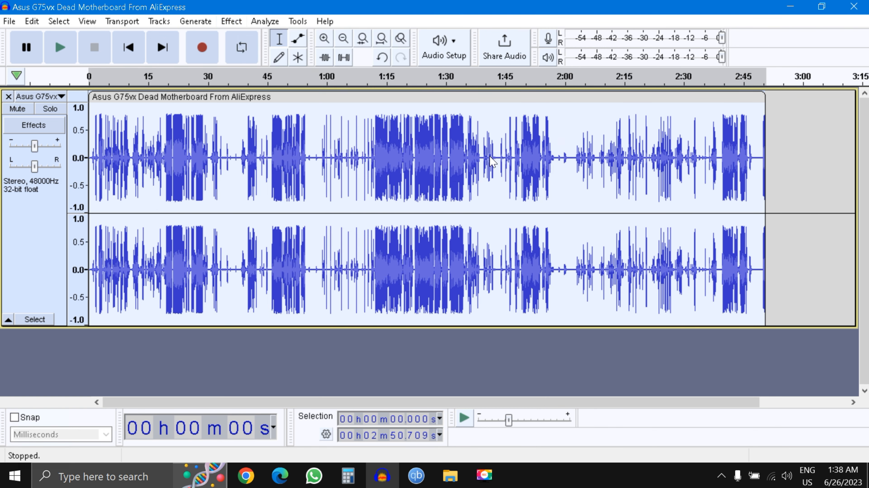
pyautogui.click(548, 160)
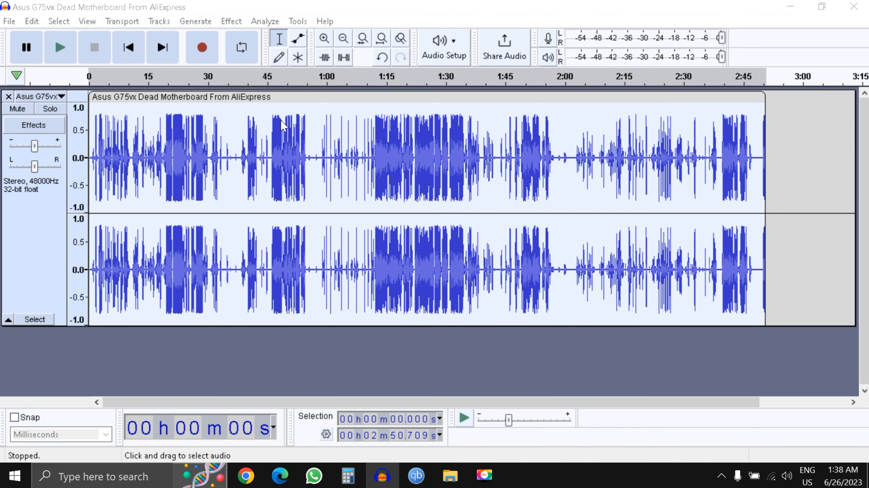
# Step: Apply the Compressor to the whole track with a -21 dB threshold, -40 dB noise floor, 2:1 ratio and make-up gain for 0 dB
pyautogui.click(231, 22)
pyautogui.moveTo(393, 95)
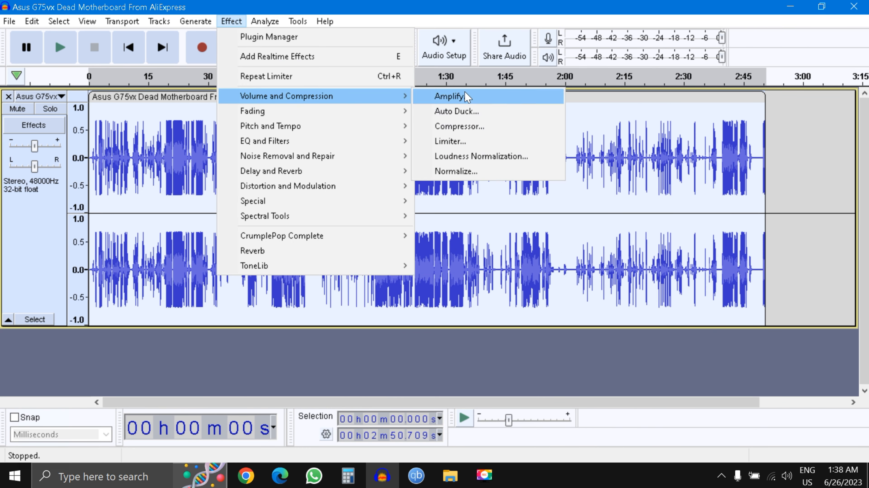
pyautogui.click(460, 126)
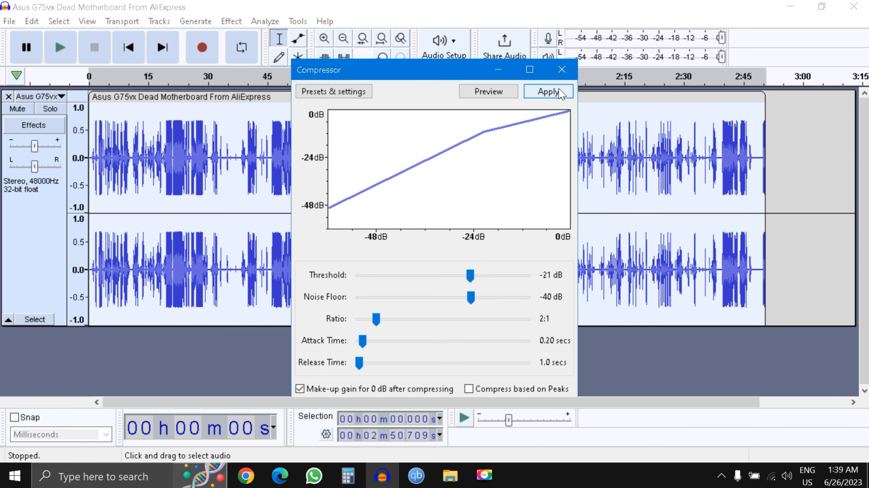
pyautogui.click(548, 91)
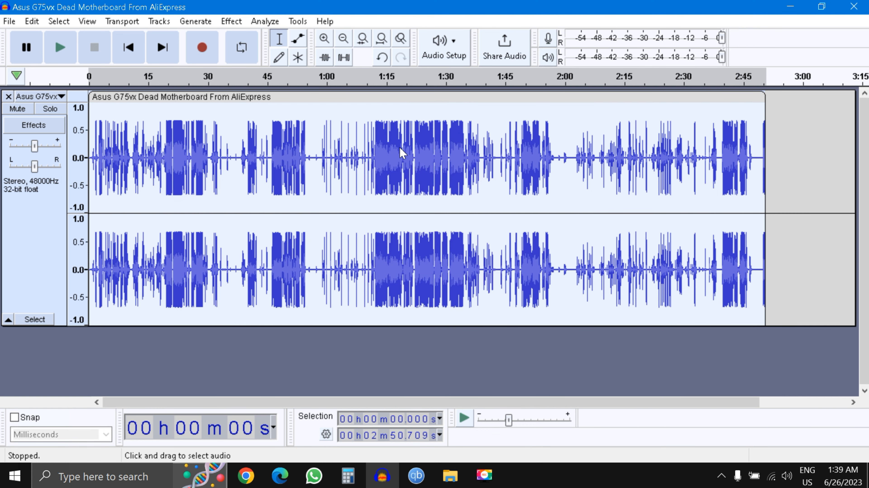
# Step: Apply Loudness Normalization to the whole compressed track with its current settings
pyautogui.click(276, 23)
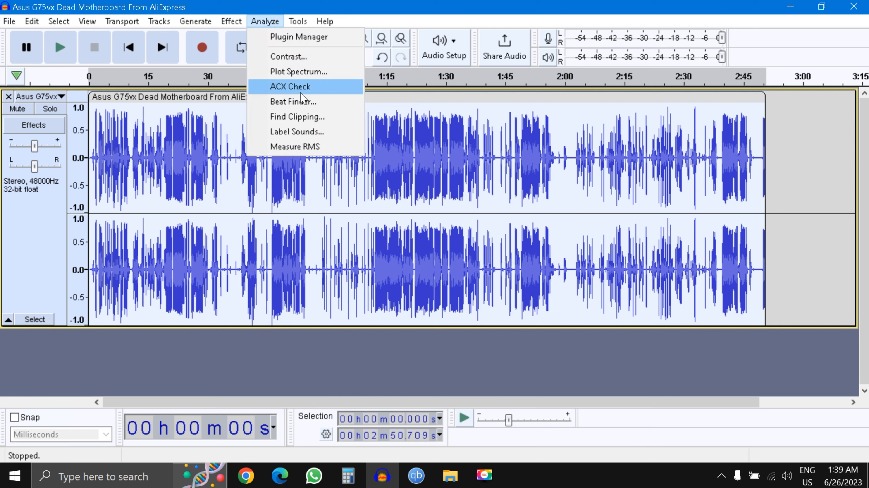
pyautogui.moveTo(222, 23)
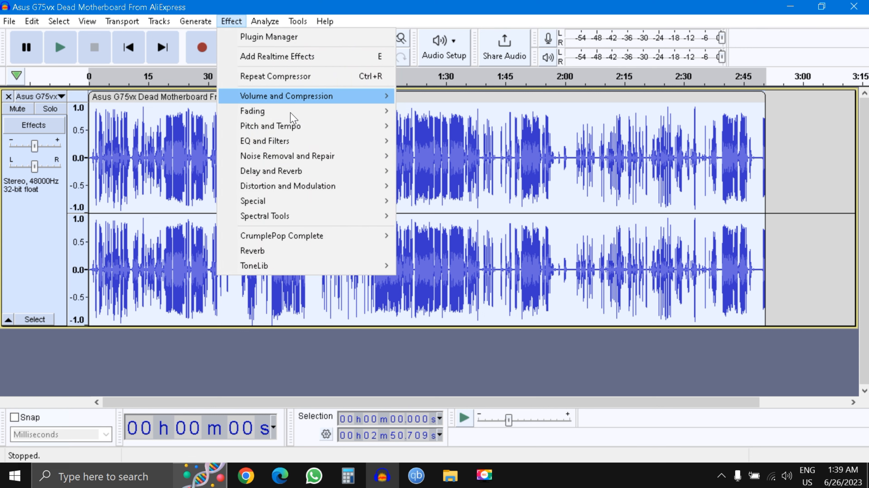
pyautogui.moveTo(304, 99)
pyautogui.click(441, 151)
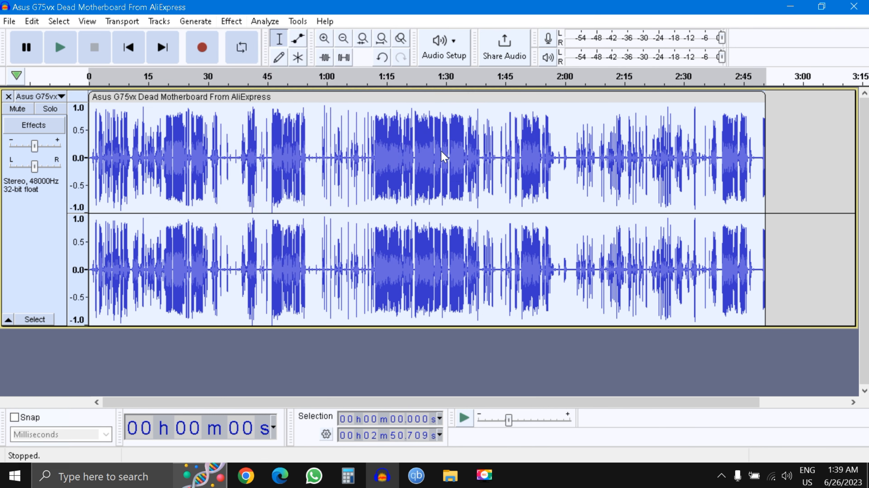
pyautogui.click(529, 202)
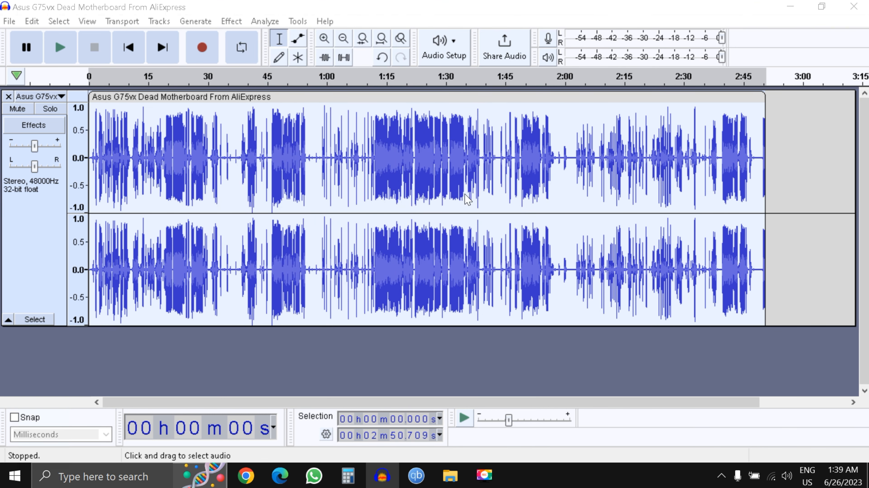
# Step: Apply the Limiter to the compressed and normalized track with its current settings
pyautogui.click(231, 22)
pyautogui.moveTo(326, 96)
pyautogui.click(450, 142)
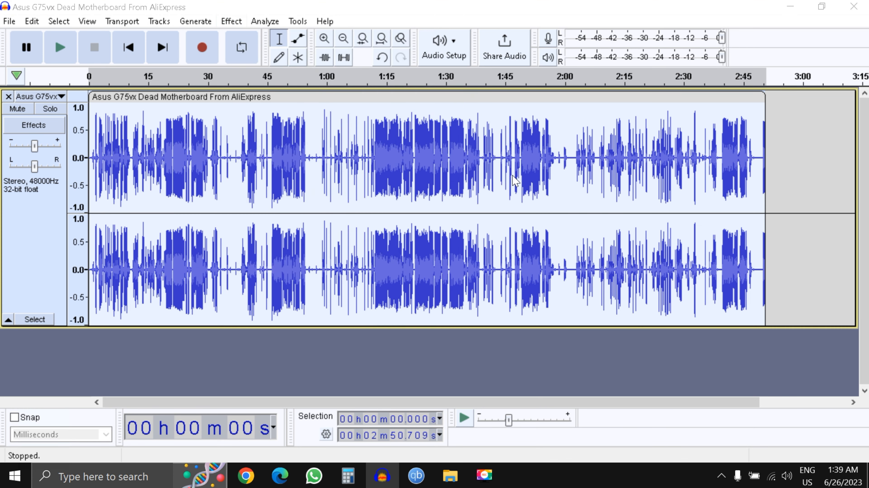
pyautogui.click(550, 162)
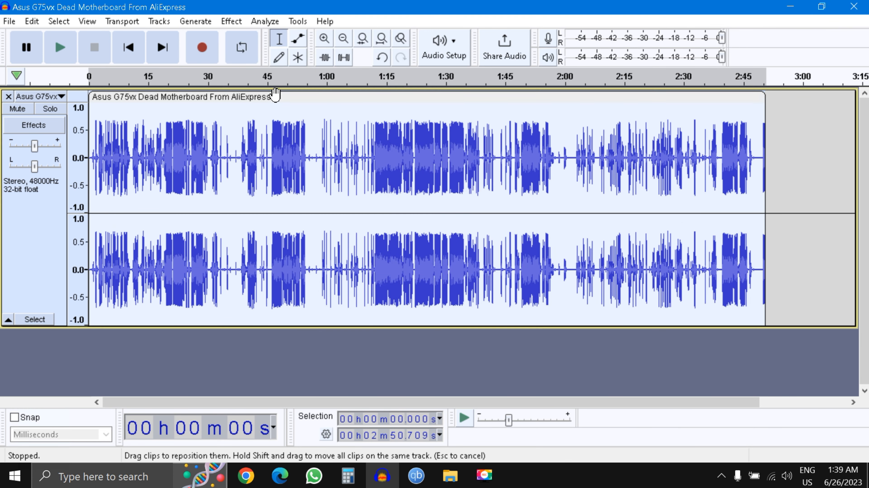
# Step: Run the ACX Check on the finished track to examine its peak, RMS and noise floor levels
pyautogui.click(265, 22)
pyautogui.click(303, 85)
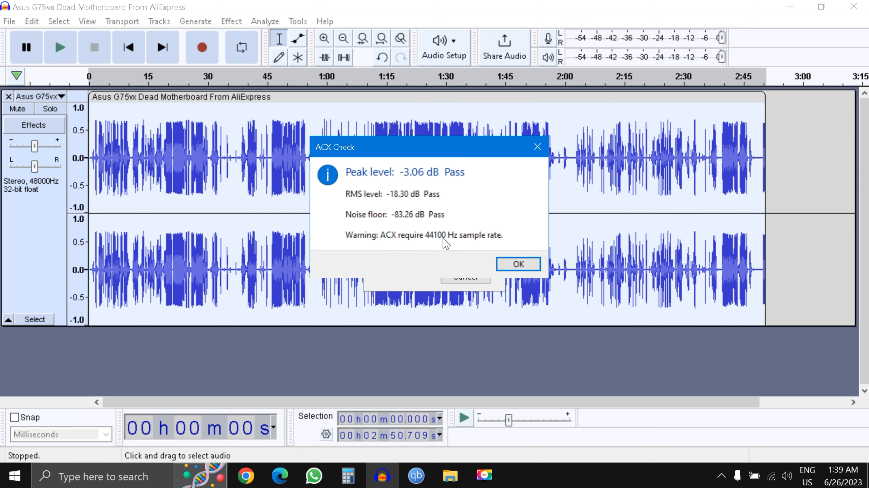
pyautogui.click(516, 263)
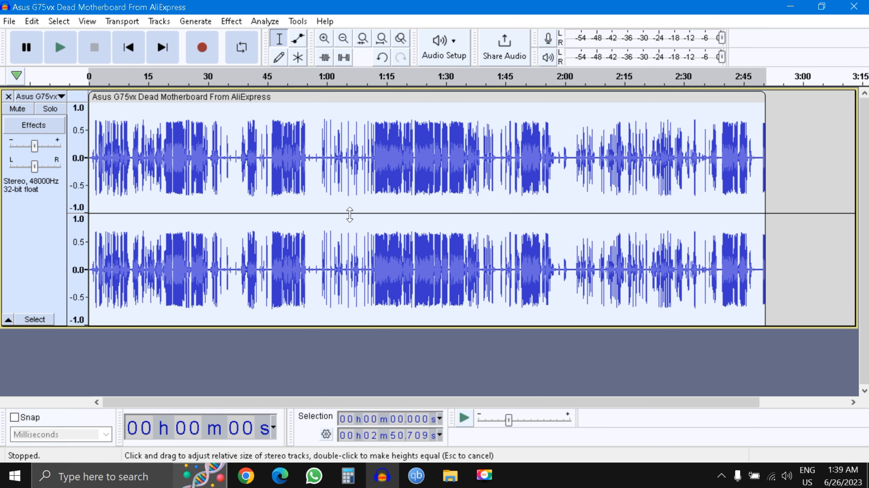
# Step: Open the WAV export settings to examine the available encodings and file types, and close them without exporting
pyautogui.click(10, 22)
pyautogui.moveTo(99, 118)
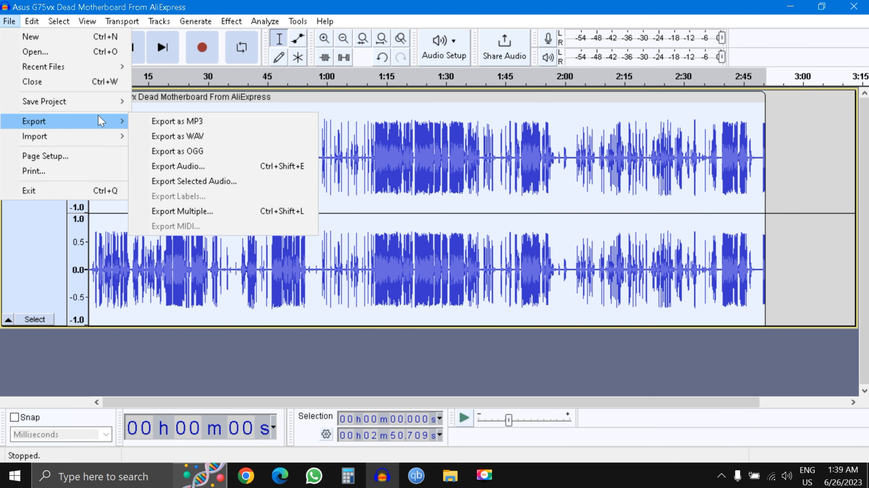
pyautogui.click(228, 136)
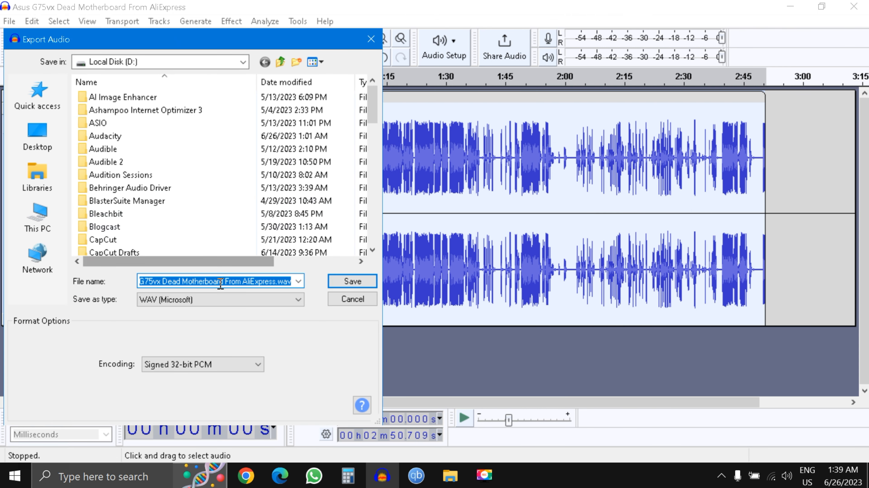
pyautogui.click(169, 363)
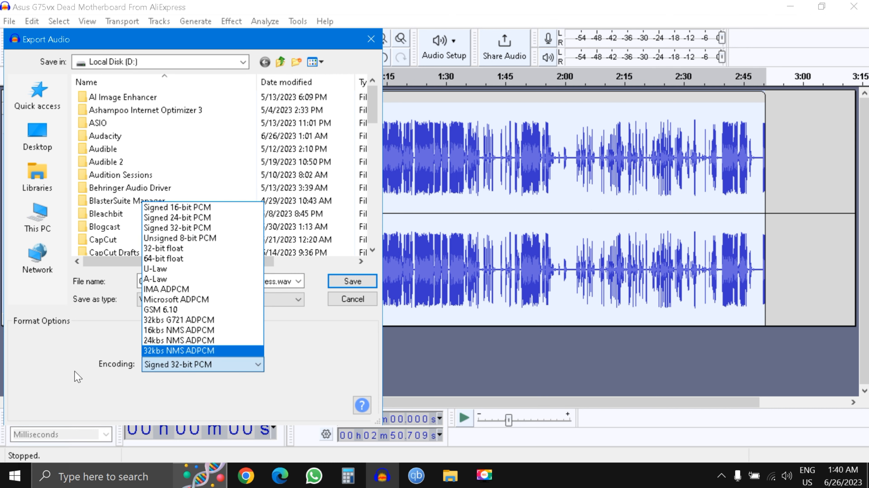
pyautogui.click(76, 354)
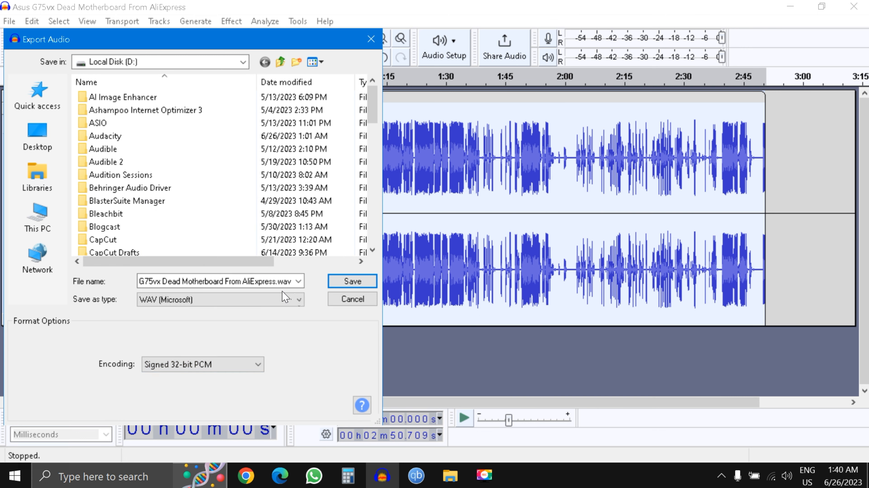
pyautogui.click(276, 299)
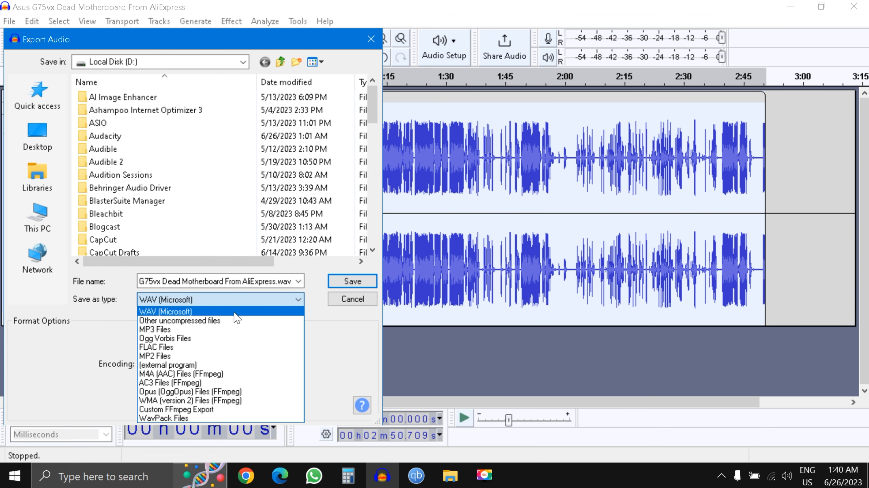
pyautogui.click(74, 343)
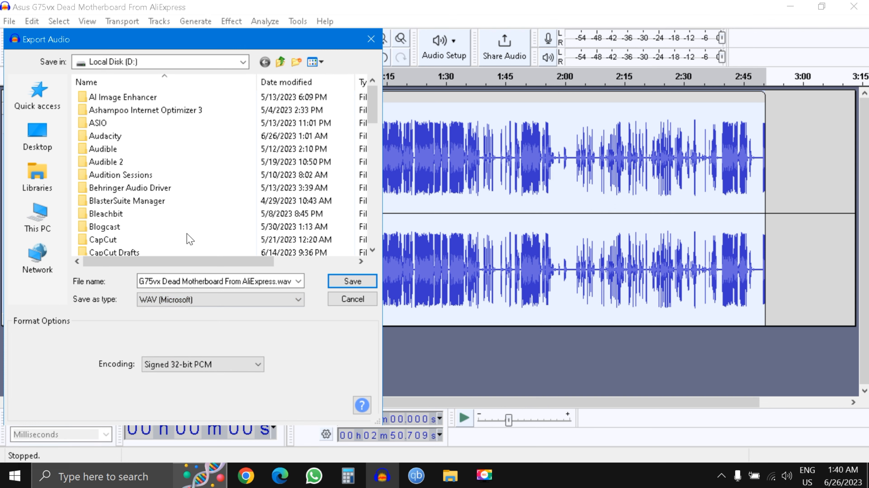
pyautogui.click(369, 40)
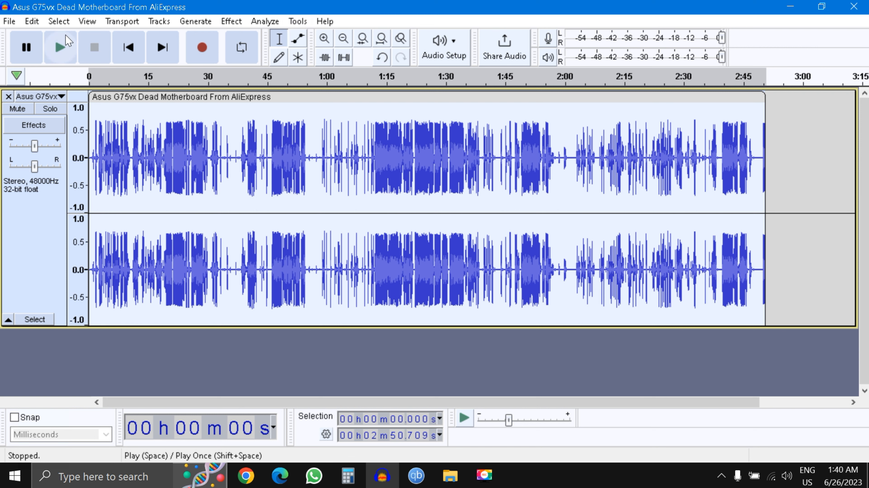
# Step: Set the default sample rate to 48000 Hz in the audio settings
pyautogui.click(452, 48)
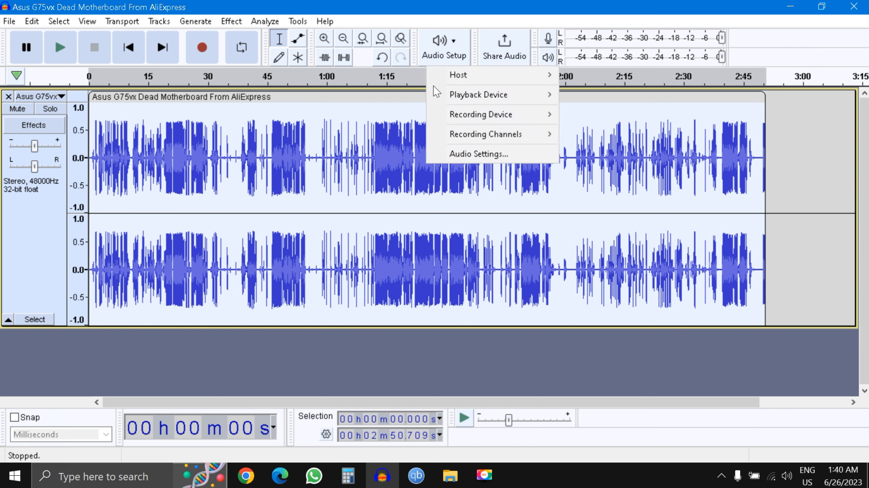
pyautogui.click(507, 158)
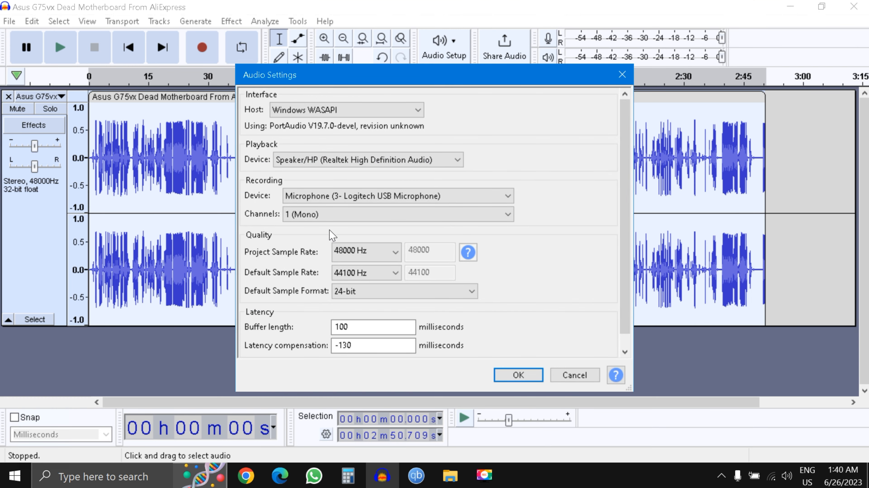
pyautogui.click(368, 274)
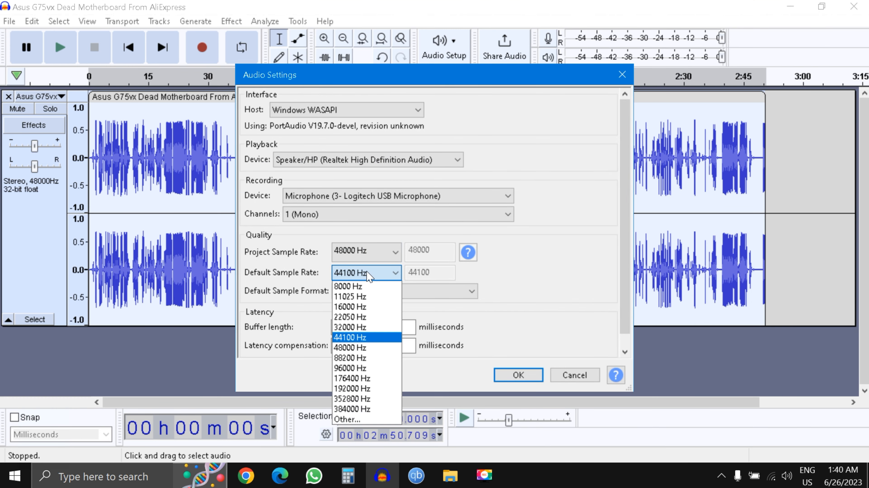
pyautogui.click(355, 347)
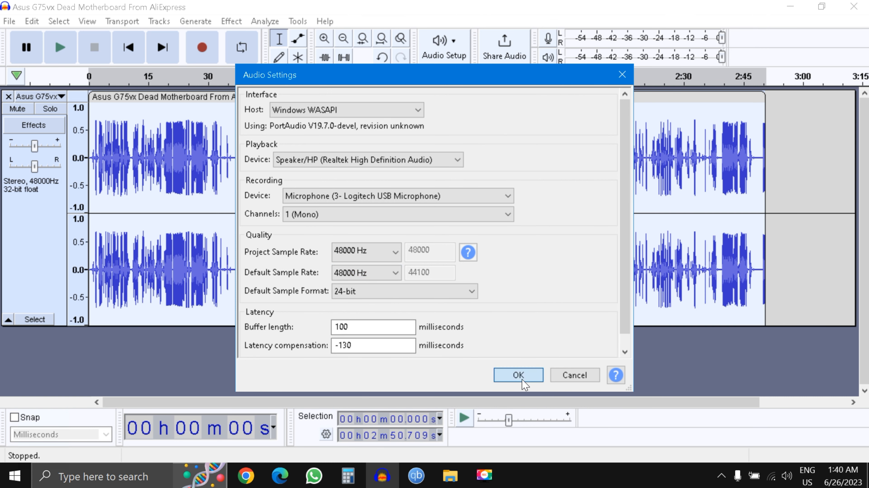
pyautogui.click(517, 374)
# Step: Select the whole track again and rerun the ACX Check to examine its levels and sample rate compliance
pyautogui.click(309, 198)
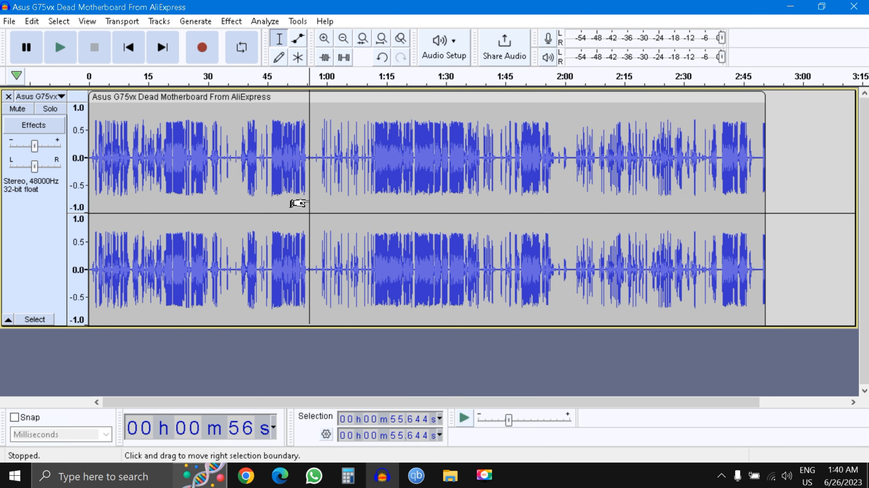
pyautogui.hotkey('ctrl', 'a')
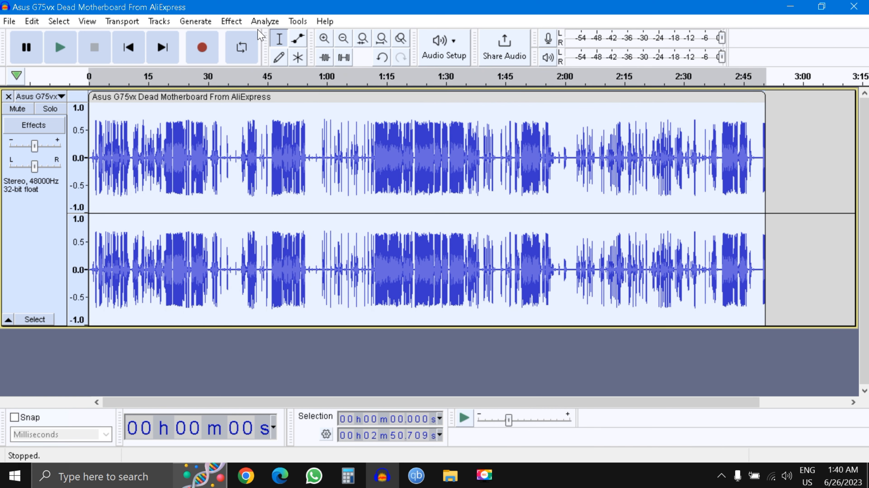
pyautogui.click(265, 21)
pyautogui.click(303, 87)
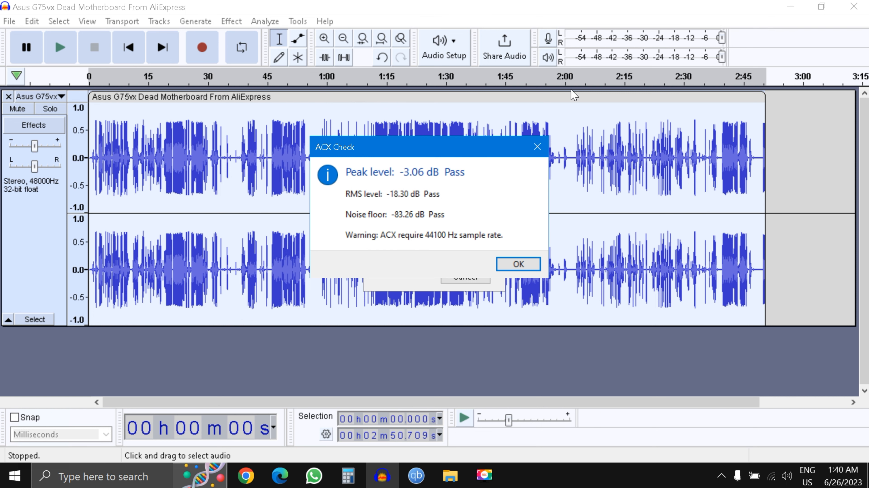
pyautogui.click(515, 267)
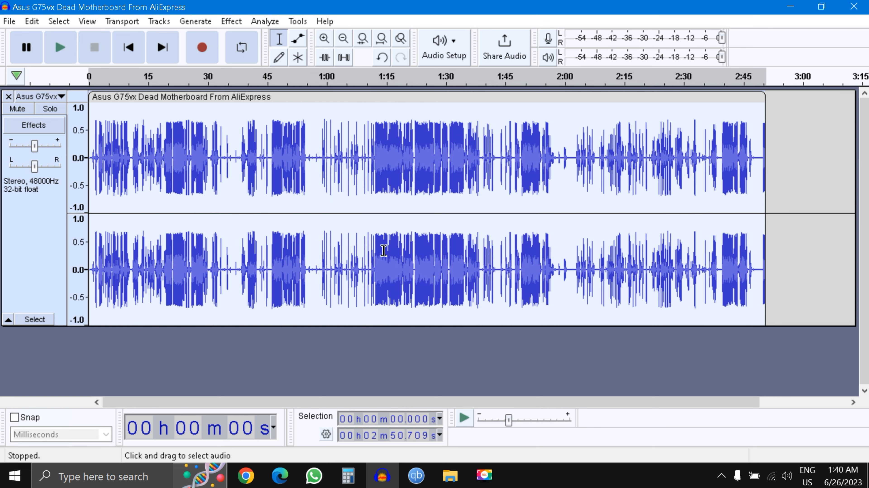
# Step: Start a WAV export of the track and create a folder named GumRoad on Local Disk (D:)
pyautogui.click(5, 23)
pyautogui.moveTo(59, 120)
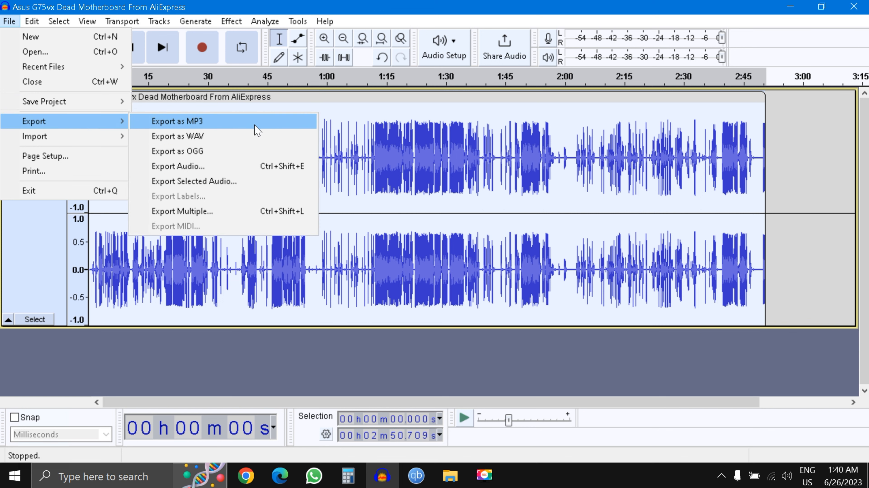
pyautogui.click(248, 137)
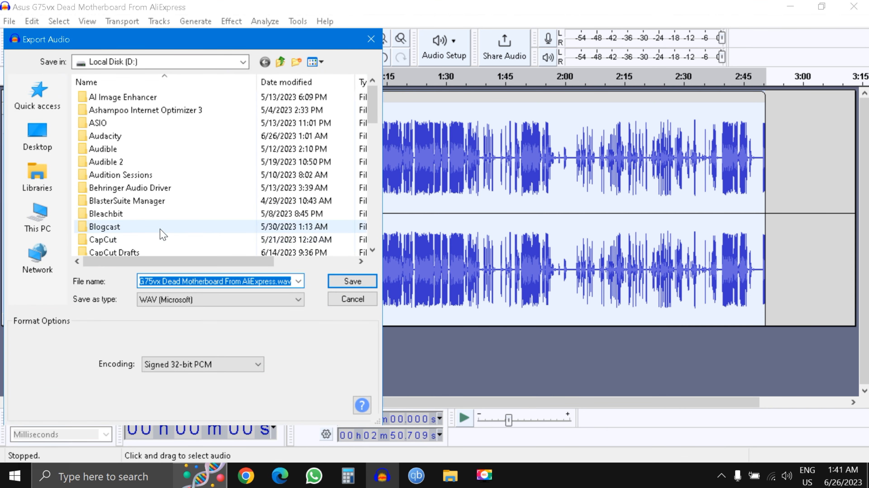
pyautogui.click(39, 136)
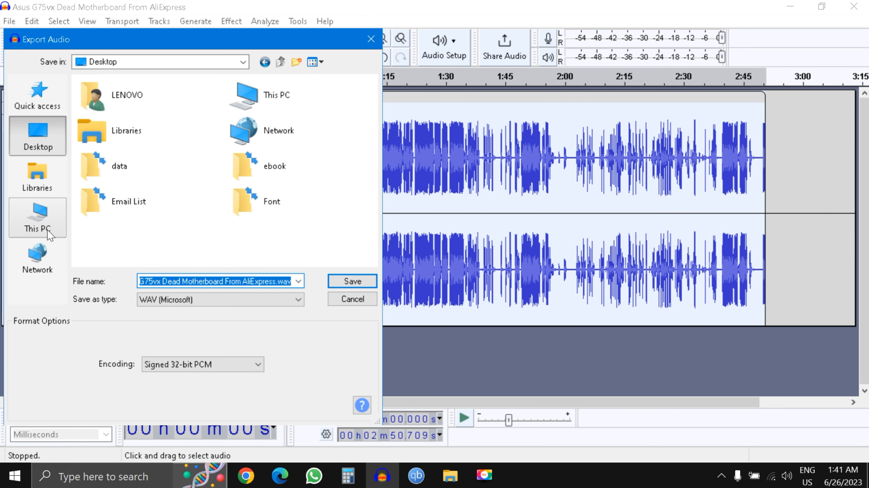
pyautogui.click(50, 235)
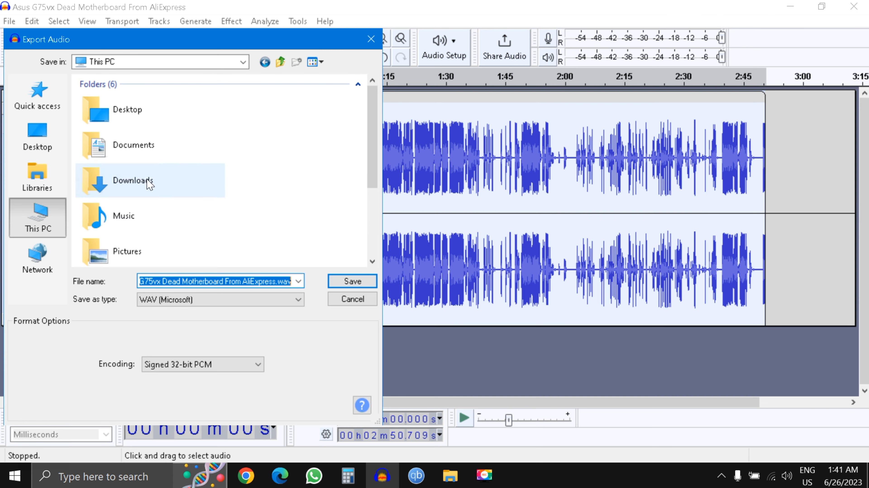
pyautogui.scroll(-5, 149, 184)
pyautogui.doubleClick(157, 239)
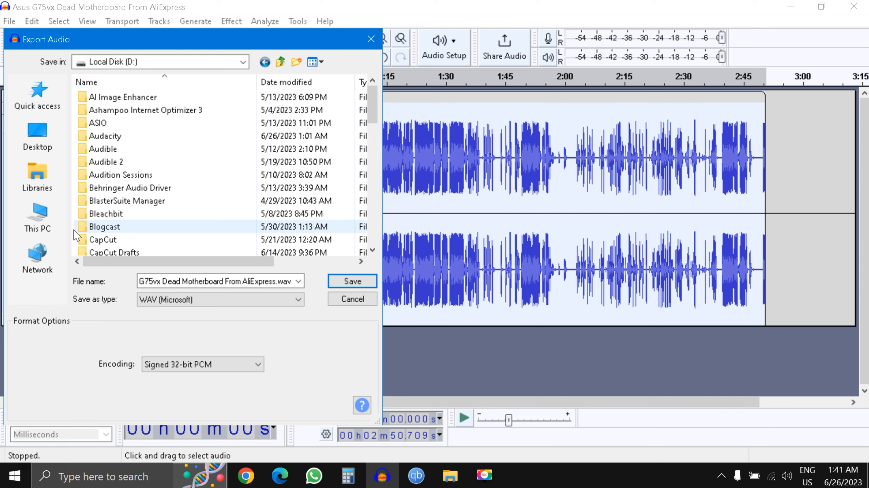
pyautogui.click(297, 63)
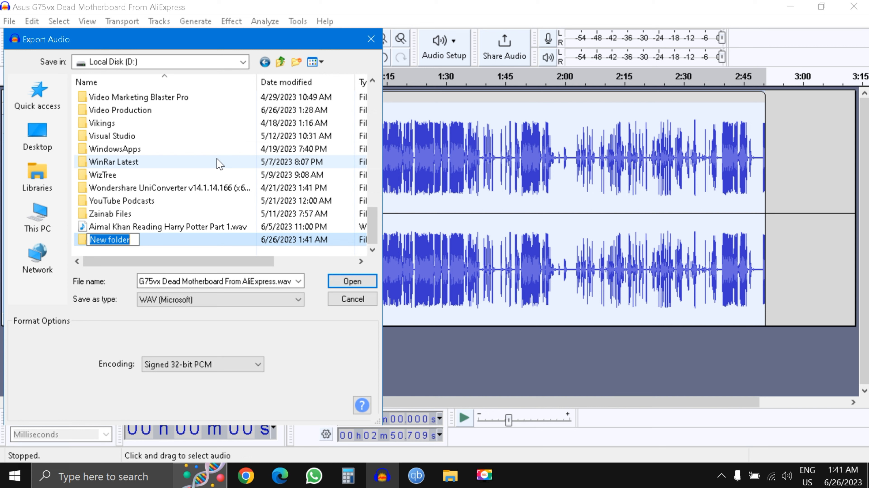
pyautogui.write('GumRoad')
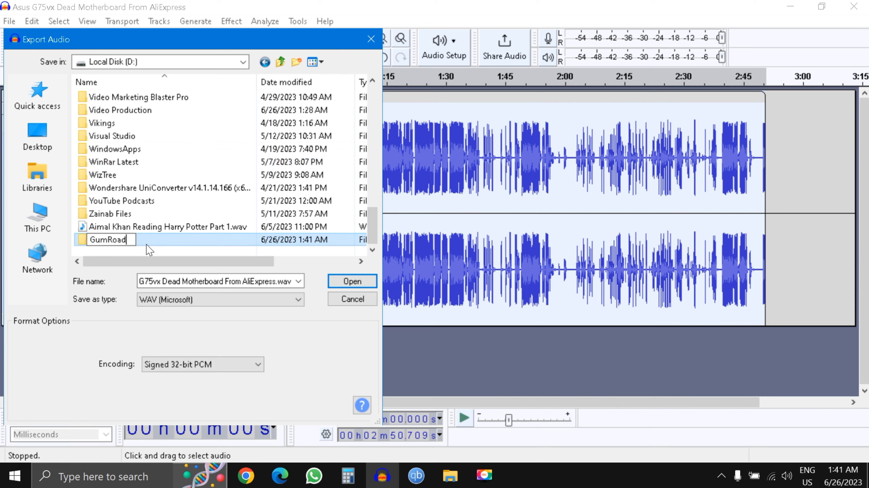
pyautogui.press('Return')
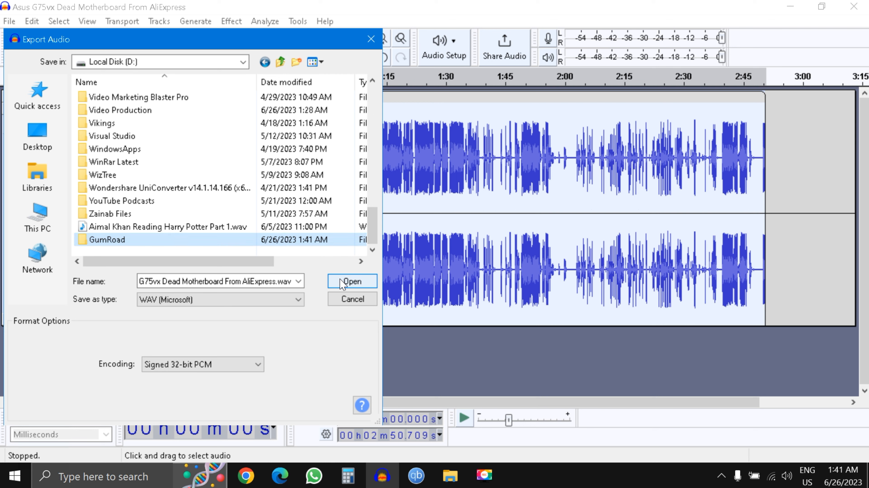
# Step: Try to export the WAV file into the GumRoad folder with the 24kbs NMS ADPCM encoding
pyautogui.click(215, 365)
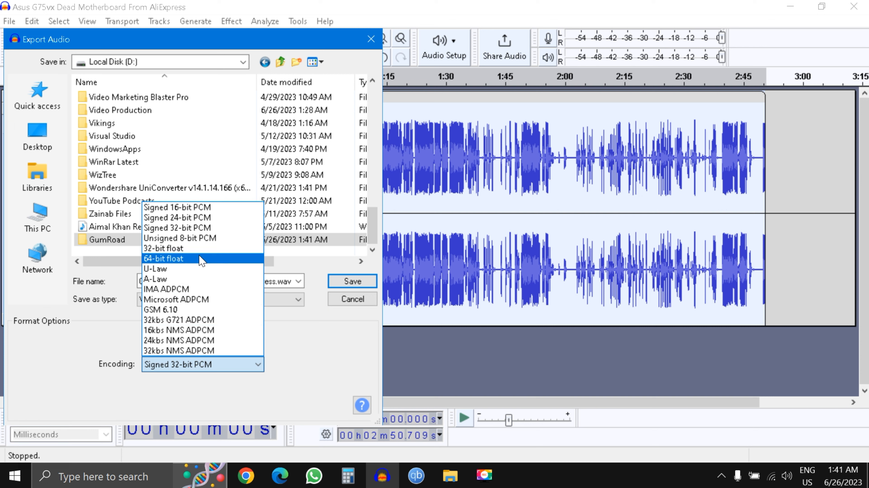
pyautogui.click(196, 340)
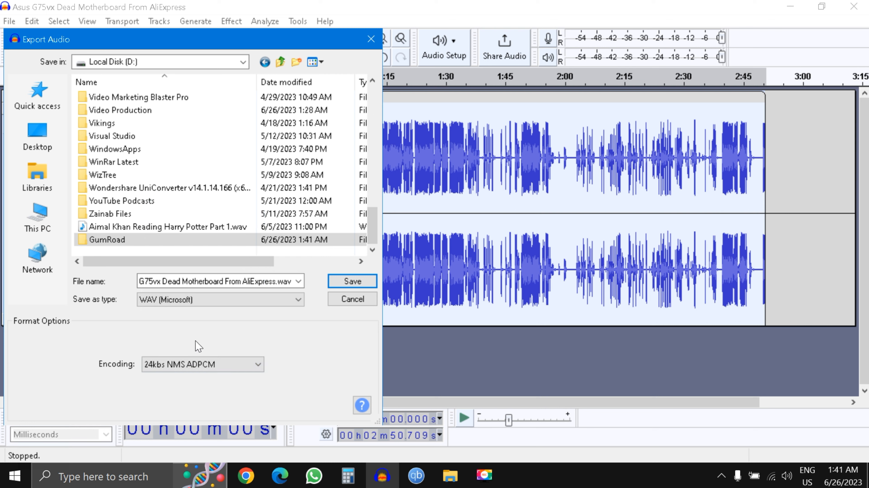
pyautogui.click(347, 284)
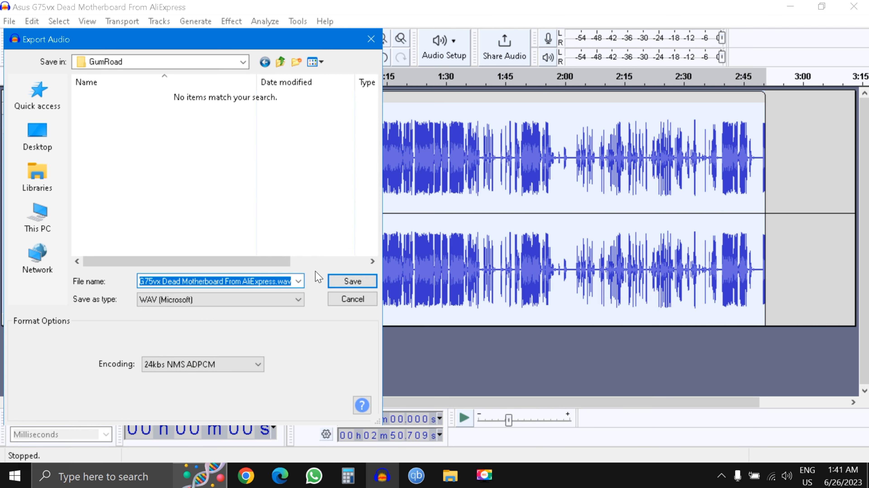
pyautogui.click(340, 282)
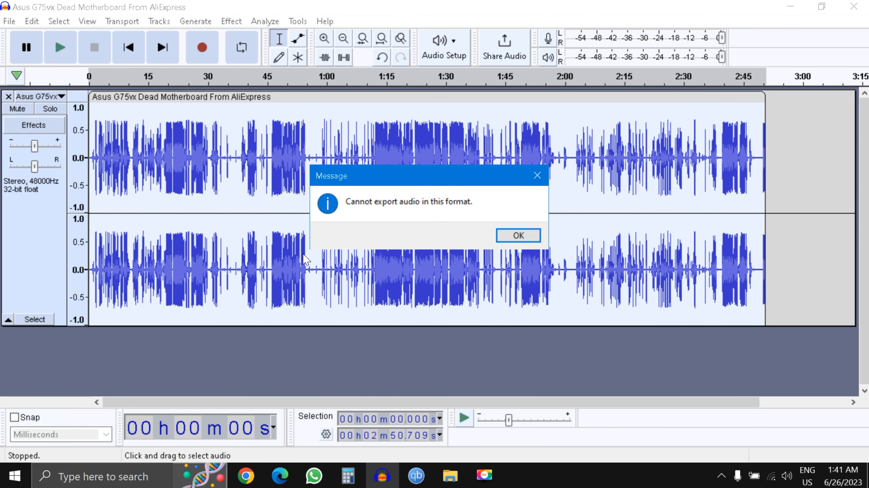
pyautogui.click(501, 235)
# Step: Start the WAV export again, choosing the 24kbs NMS ADPCM encoding
pyautogui.click(9, 21)
pyautogui.moveTo(54, 120)
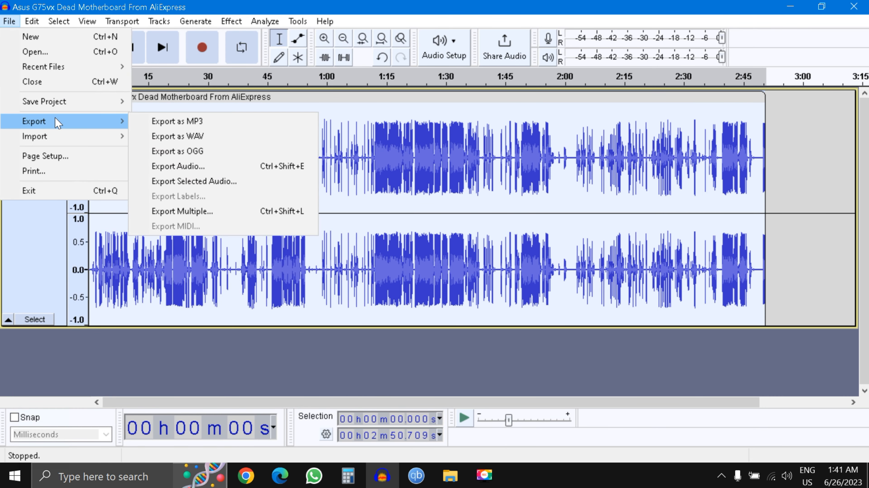
pyautogui.click(209, 135)
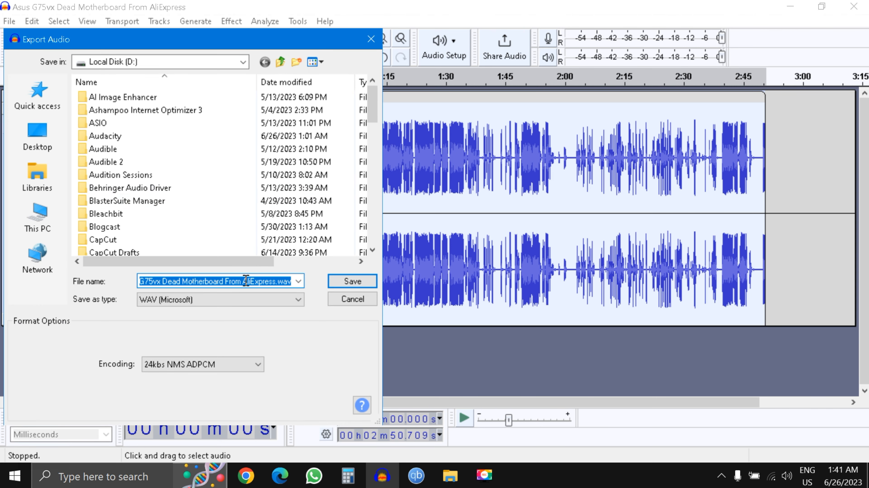
pyautogui.click(210, 363)
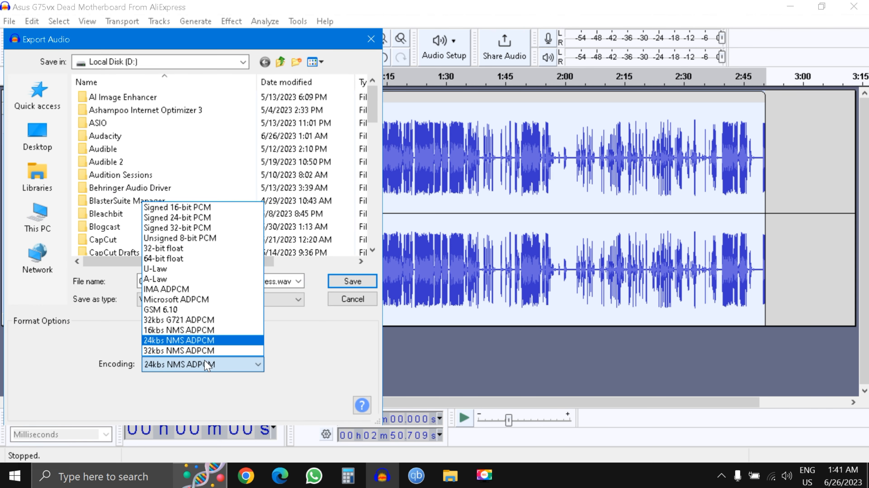
pyautogui.click(203, 340)
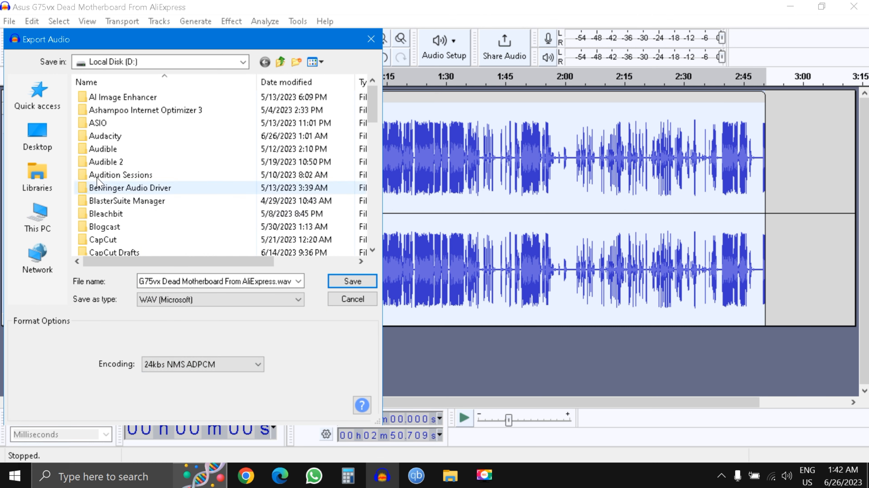
# Step: Try to save the WAV export with the 24kbs NMS ADPCM encoding into the GumRoad folder on Local Disk (D:)
pyautogui.click(37, 136)
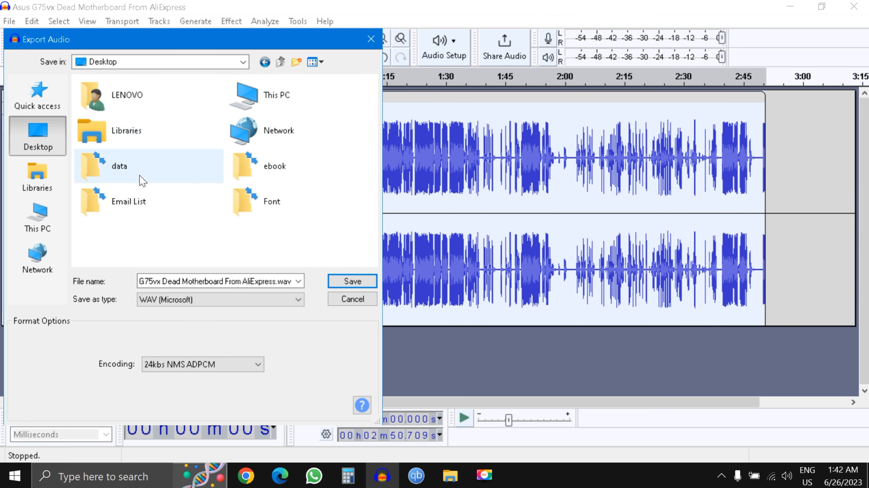
pyautogui.doubleClick(269, 96)
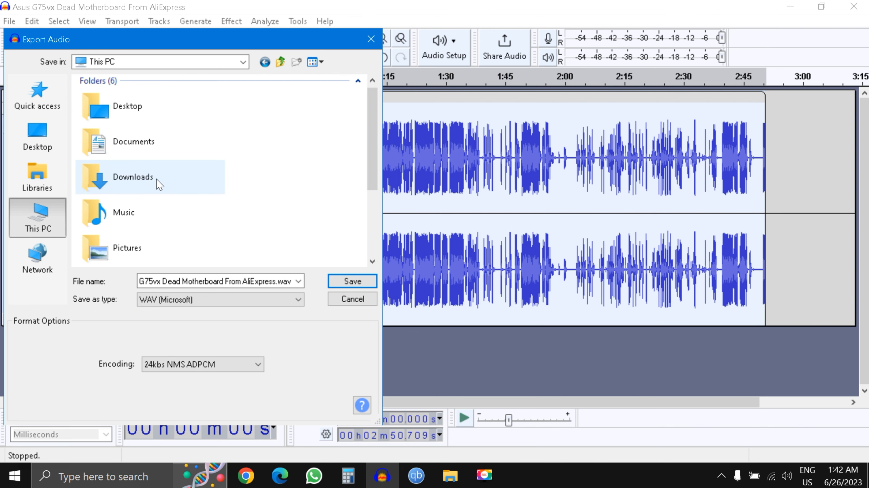
pyautogui.scroll(-3, 159, 185)
pyautogui.doubleClick(164, 239)
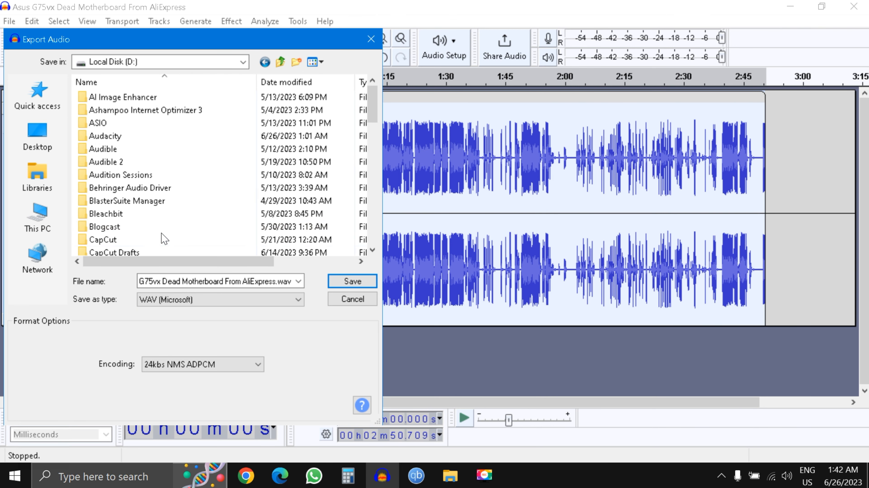
pyautogui.scroll(-3, 164, 236)
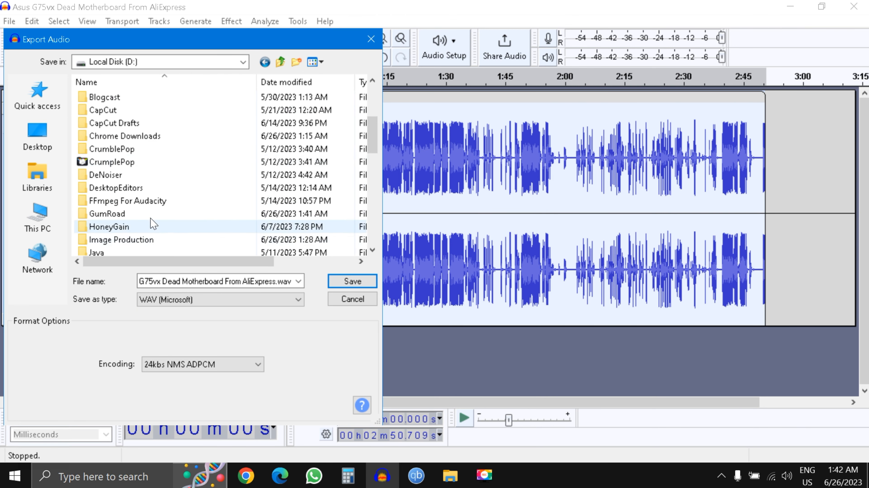
pyautogui.doubleClick(152, 213)
pyautogui.click(332, 286)
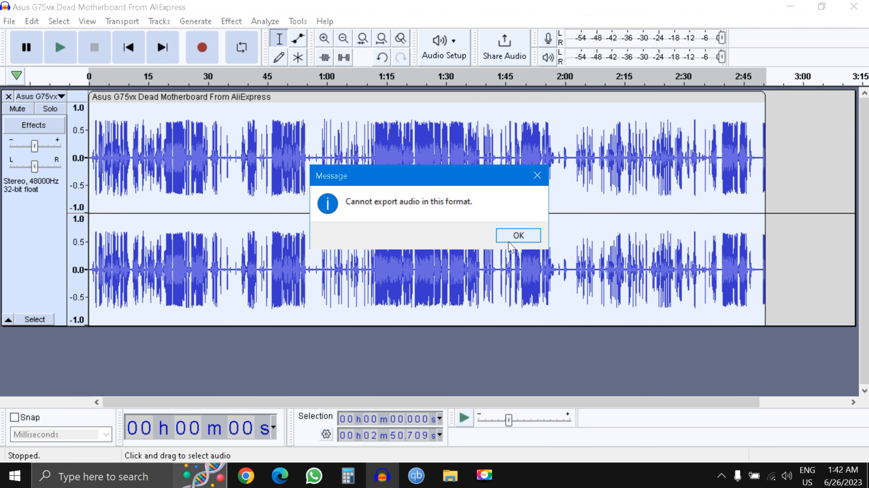
pyautogui.click(518, 235)
# Step: Export the track as WAV to Local Disk (D:) with the Signed 24-bit PCM encoding
pyautogui.click(10, 21)
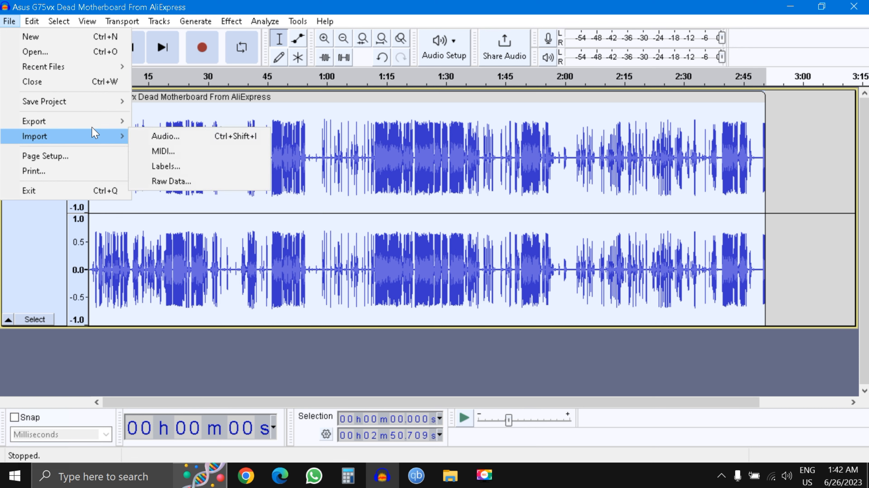
pyautogui.moveTo(90, 123)
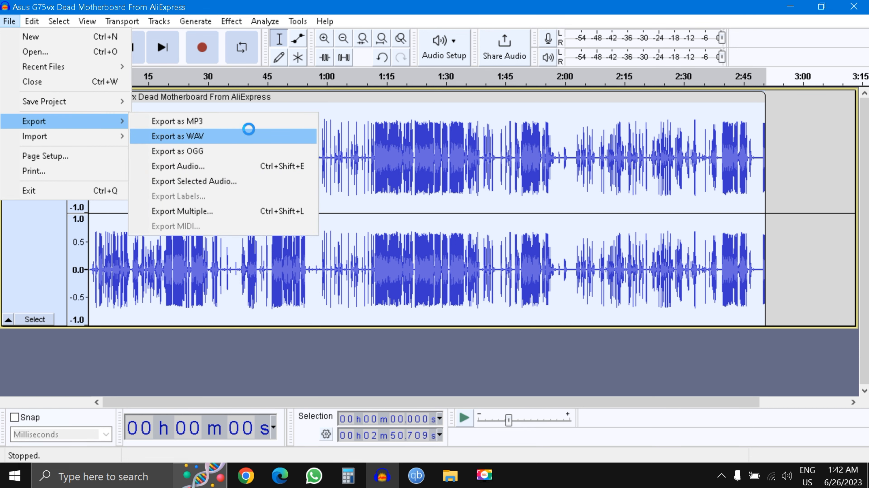
pyautogui.click(249, 135)
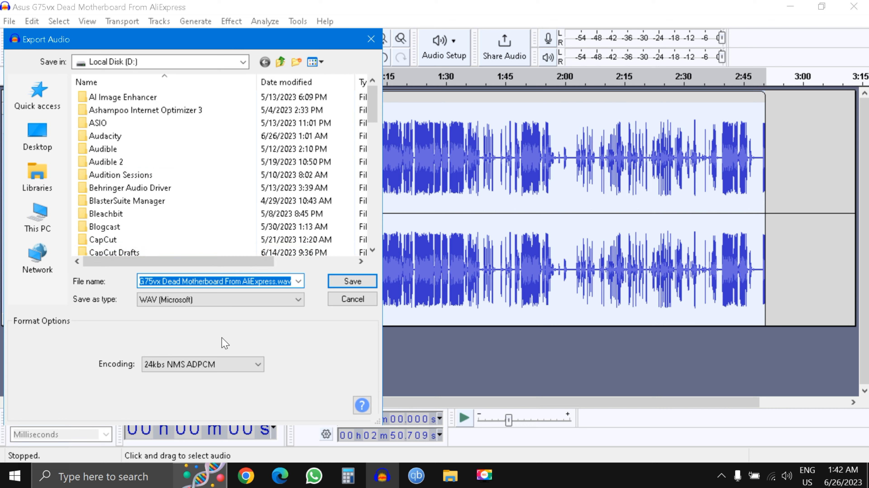
pyautogui.click(219, 364)
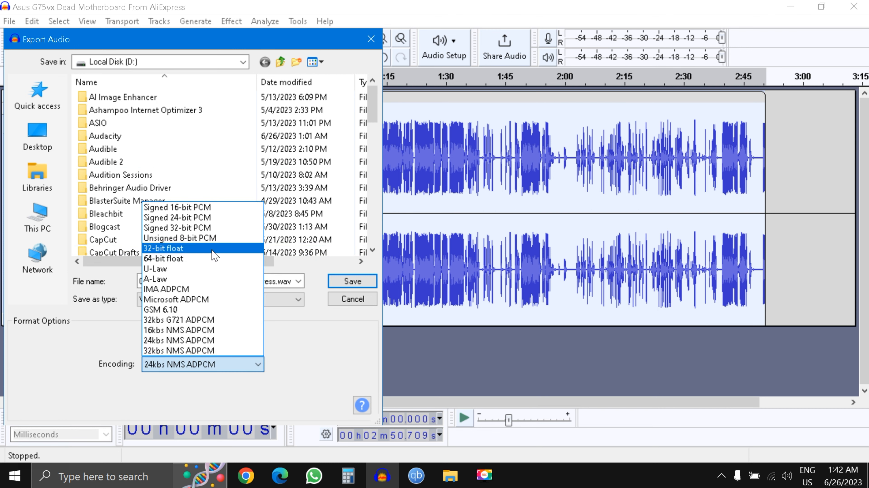
pyautogui.click(222, 219)
pyautogui.click(352, 281)
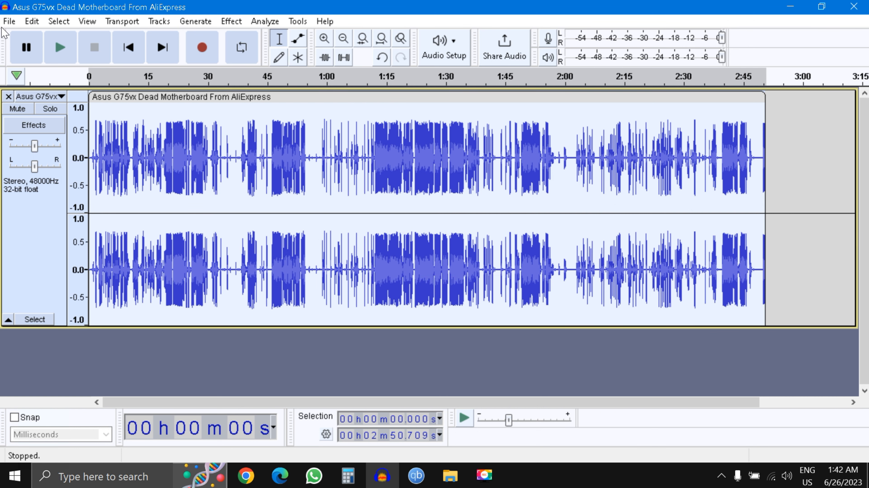
# Step: Browse to the GumRoad folder on Local Disk (D:) to look for the exported file, checking the available file types
pyautogui.click(9, 22)
pyautogui.click(34, 51)
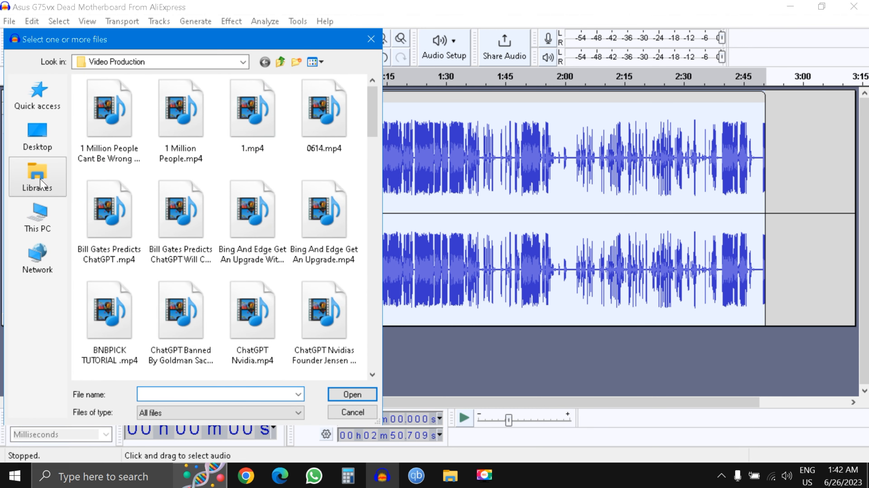
pyautogui.click(38, 216)
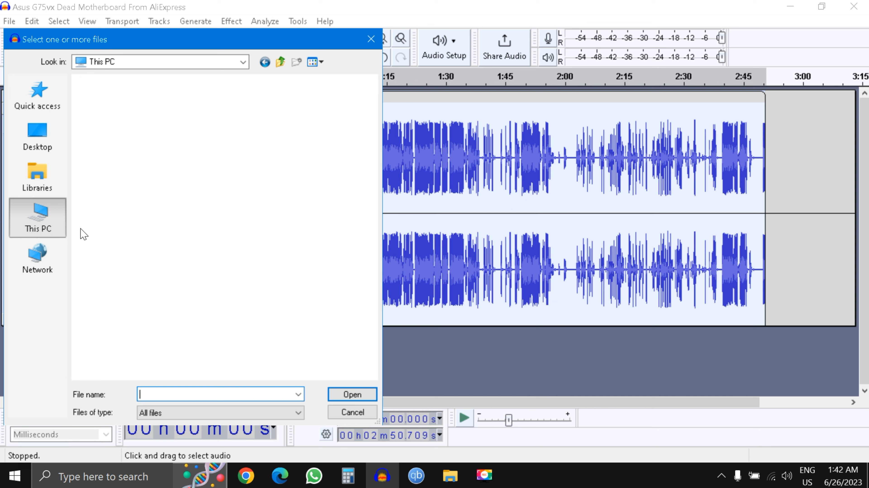
pyautogui.click(280, 61)
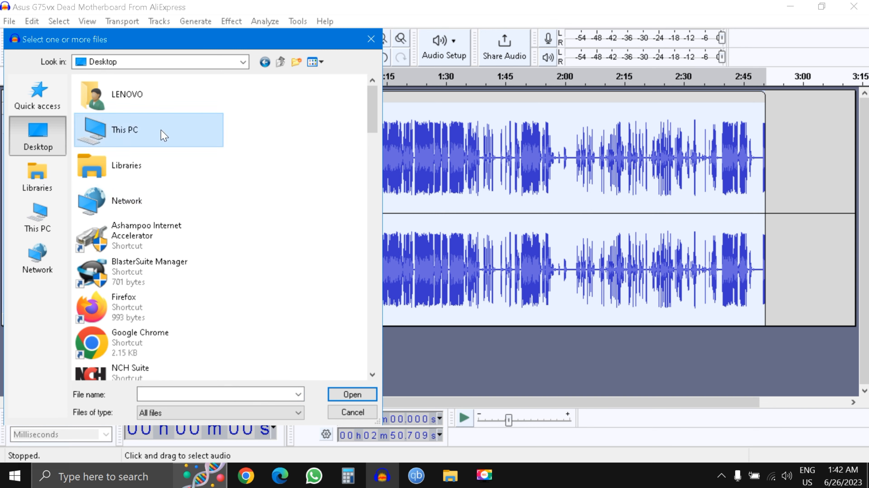
pyautogui.doubleClick(161, 134)
pyautogui.doubleClick(120, 360)
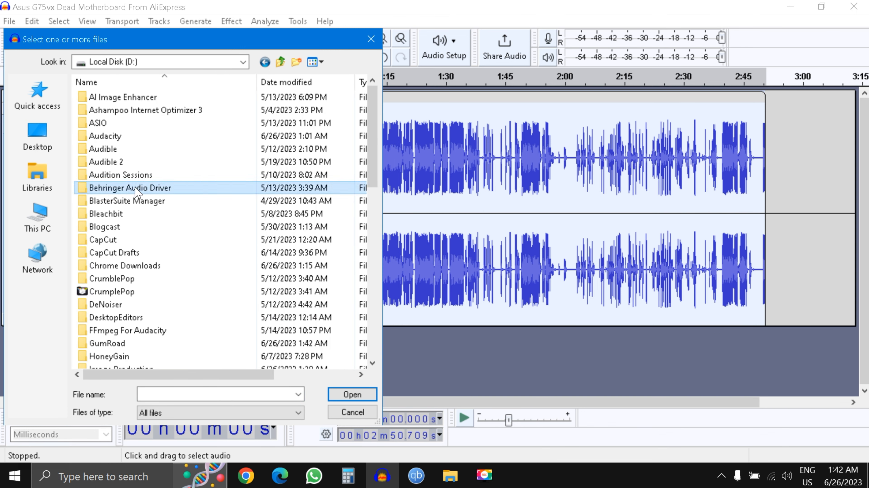
pyautogui.press('g')
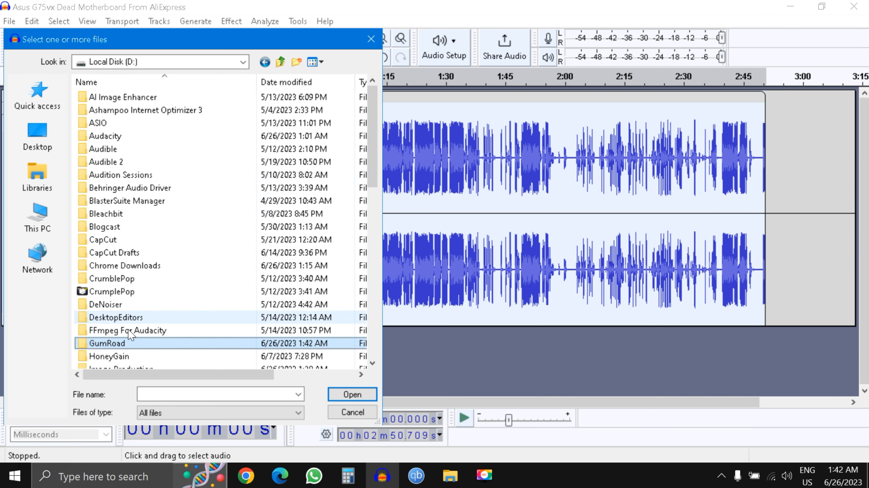
pyautogui.doubleClick(123, 348)
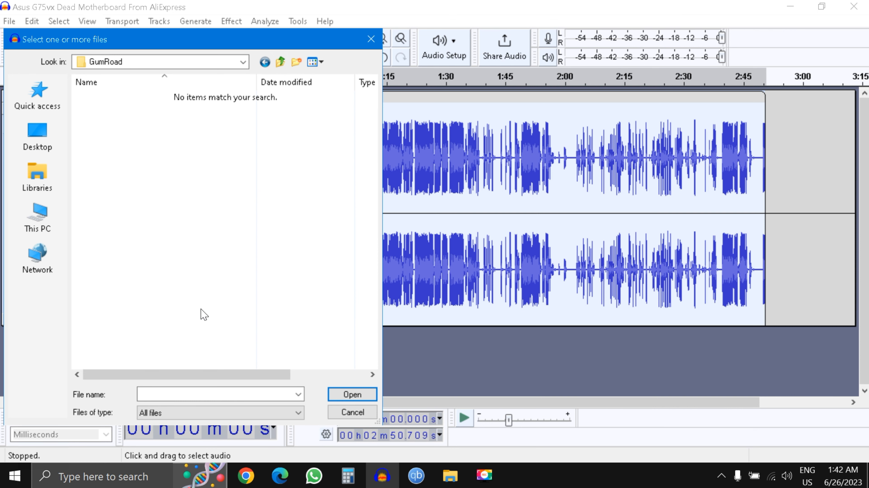
pyautogui.click(199, 415)
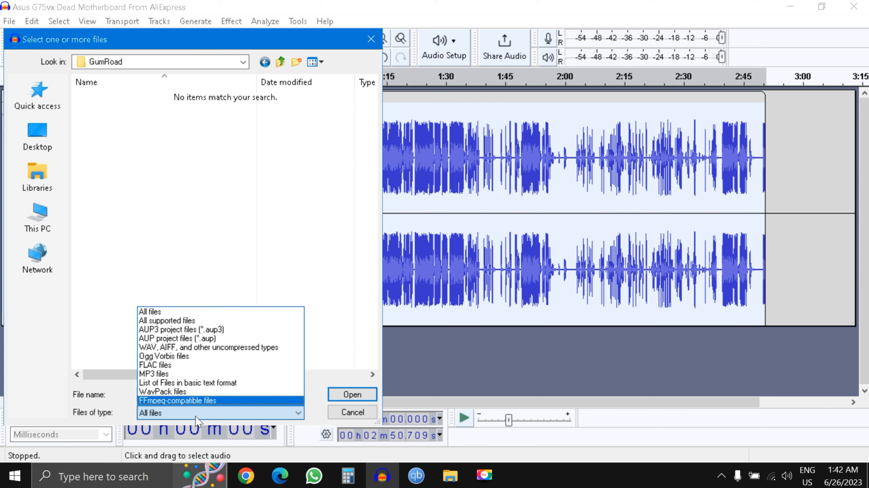
pyautogui.click(196, 417)
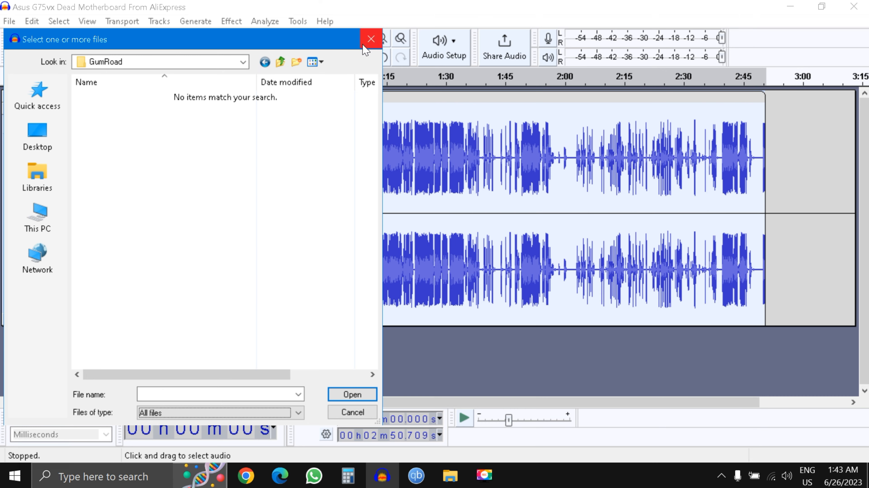
pyautogui.click(370, 39)
# Step: Export the track again as a Signed 24-bit PCM WAV into the GumRoad folder on Local Disk (D:)
pyautogui.click(9, 22)
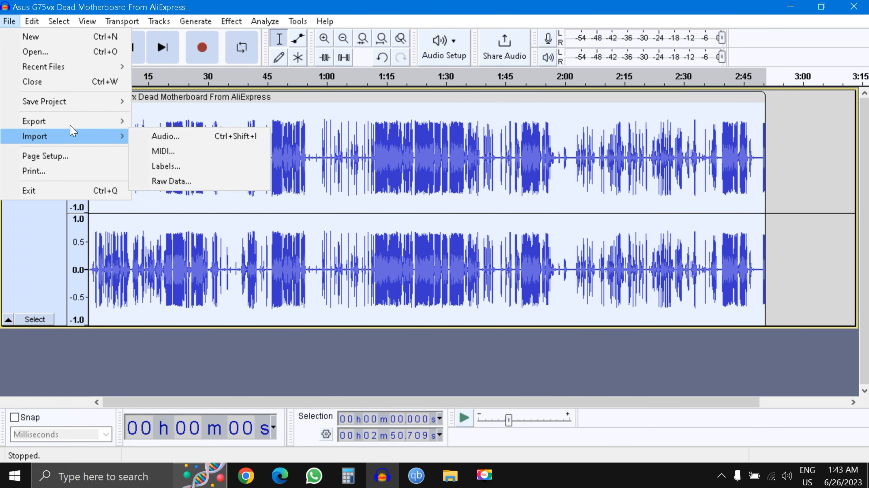
pyautogui.moveTo(69, 121)
pyautogui.click(178, 136)
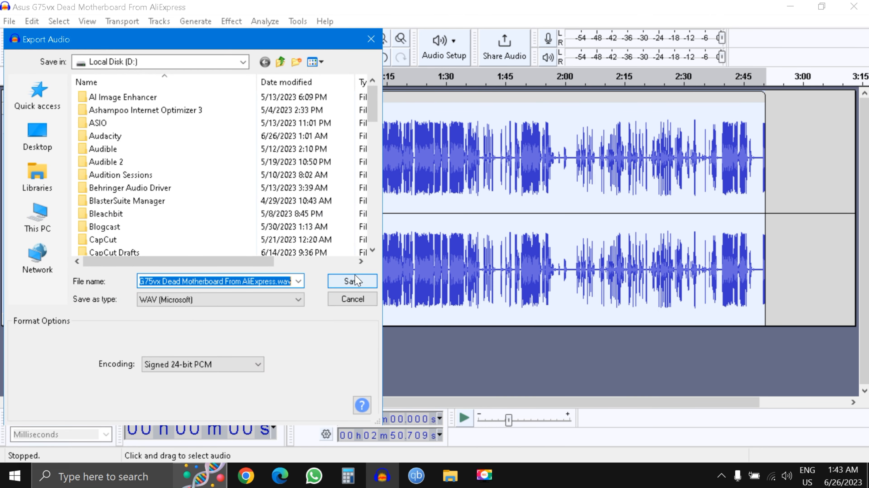
pyautogui.scroll(-4, 130, 167)
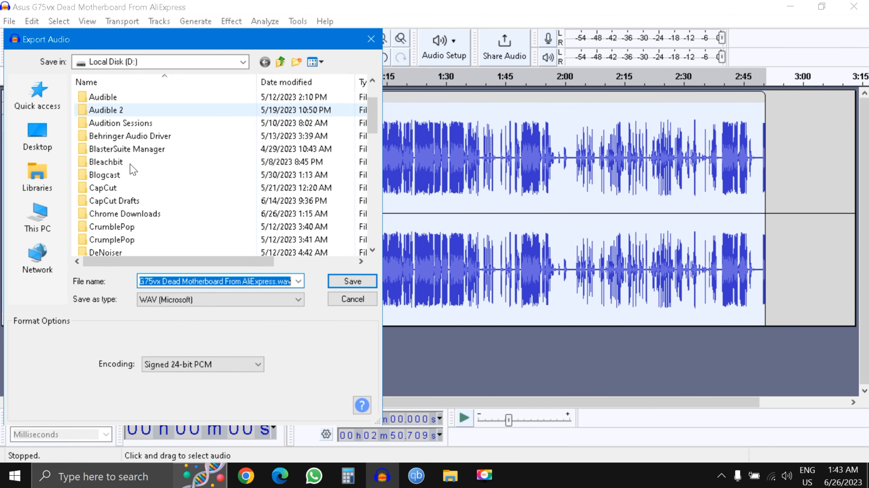
pyautogui.click(136, 189)
pyautogui.doubleClick(136, 190)
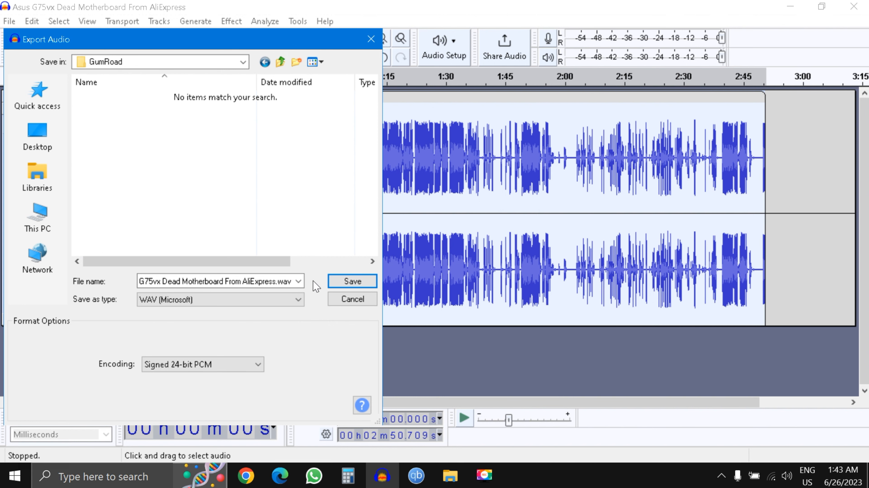
pyautogui.click(352, 281)
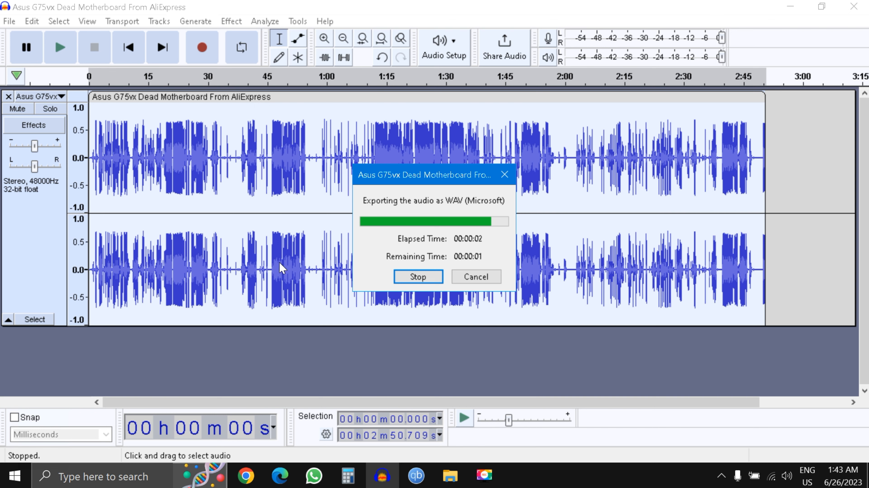
# Step: Open the exported Asus G75vx Dead Motherboard From AliExpress WAV file from the GumRoad folder on Local Disk (D:)
pyautogui.click(5, 25)
pyautogui.click(40, 46)
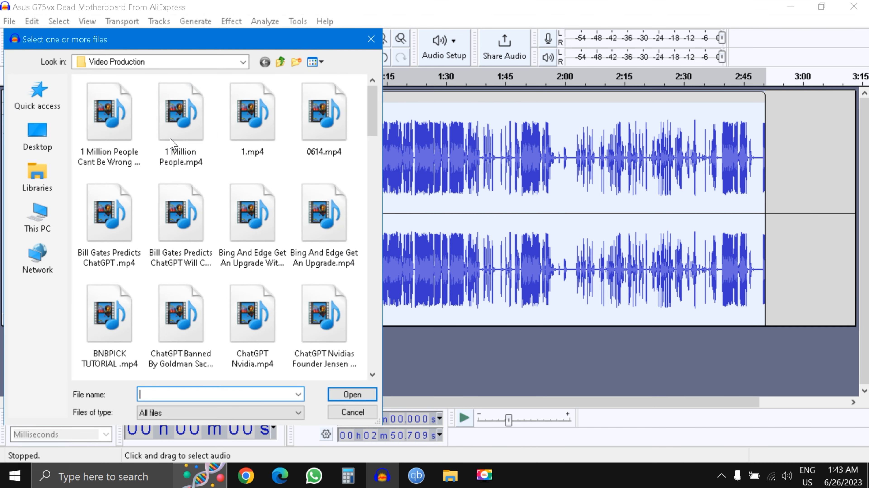
pyautogui.click(57, 217)
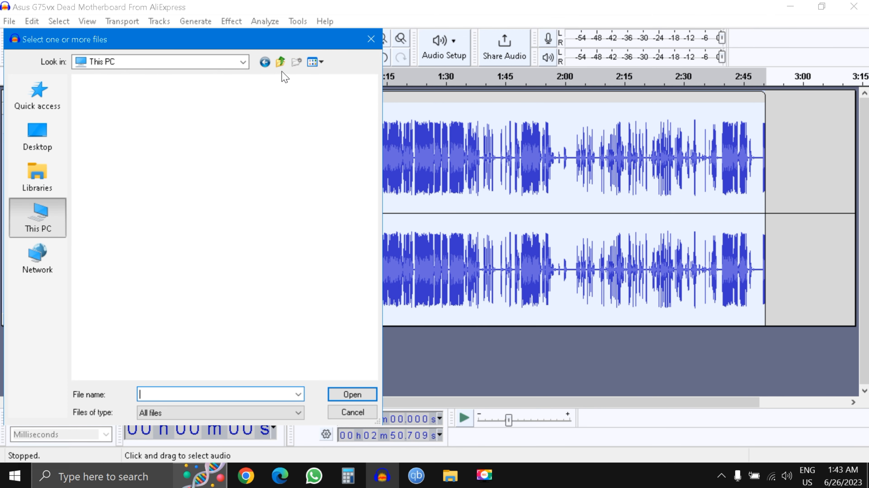
pyautogui.click(280, 62)
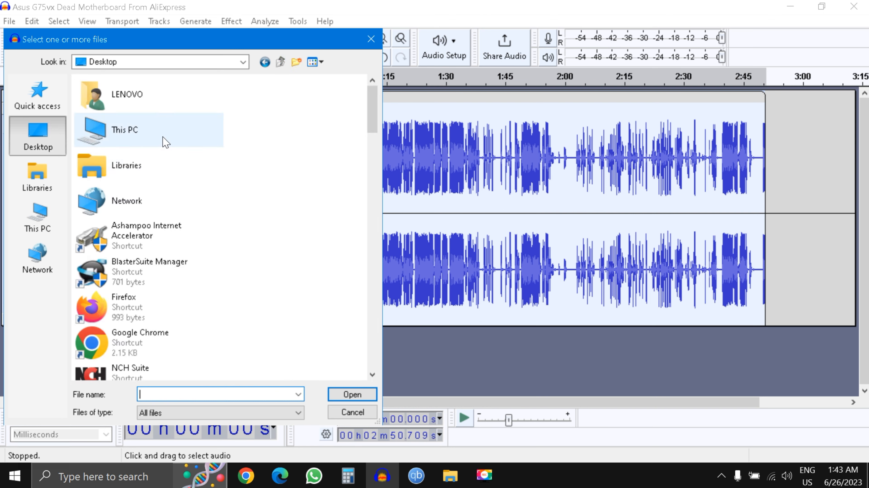
pyautogui.doubleClick(164, 141)
pyautogui.scroll(-1, 142, 357)
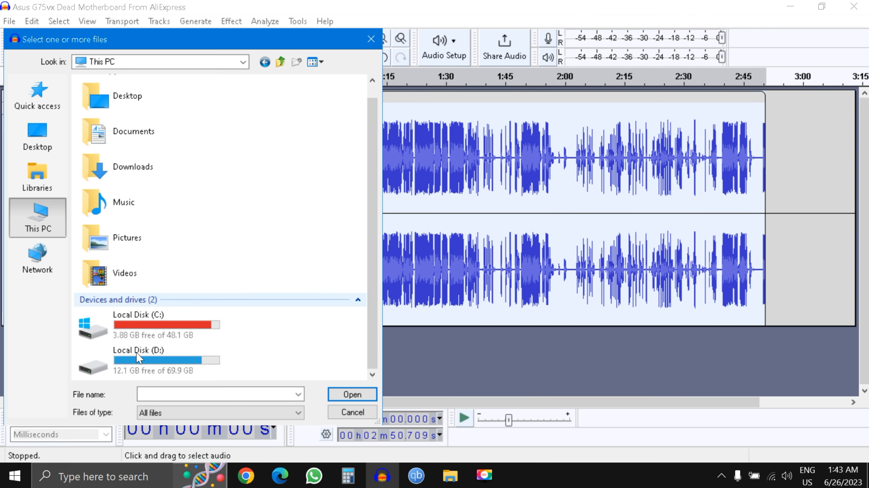
pyautogui.doubleClick(149, 371)
pyautogui.scroll(-3, 143, 341)
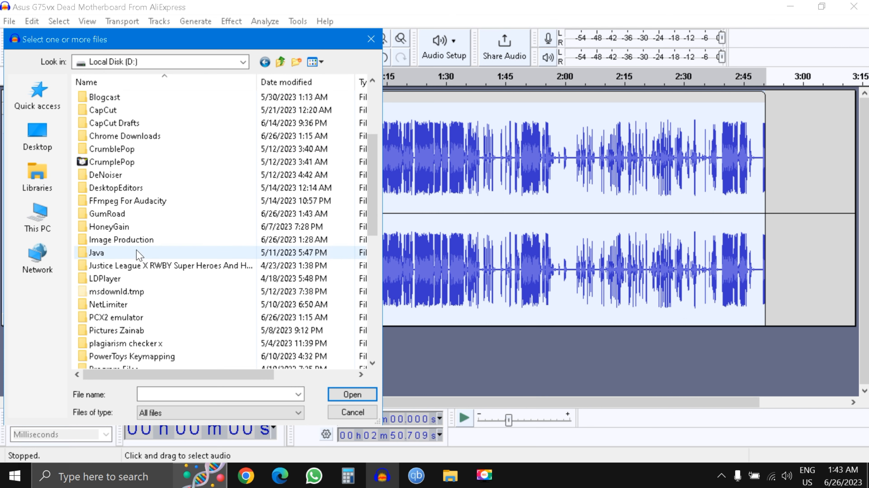
pyautogui.doubleClick(154, 213)
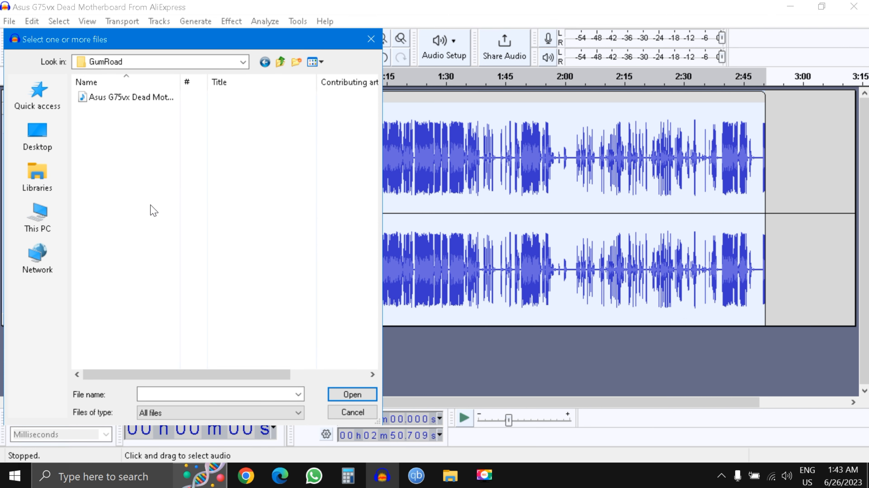
pyautogui.doubleClick(142, 99)
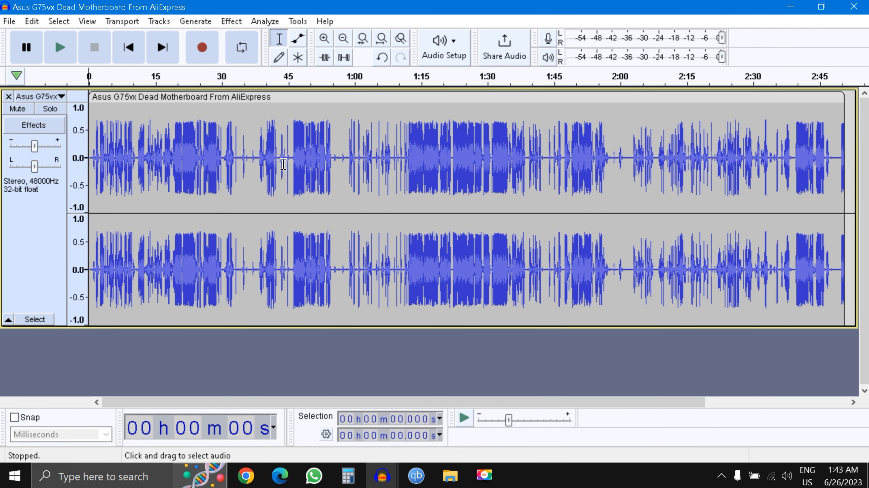
# Step: Select the whole exported track and run the ACX Check to examine its peak, RMS and noise floor levels
pyautogui.click(284, 165)
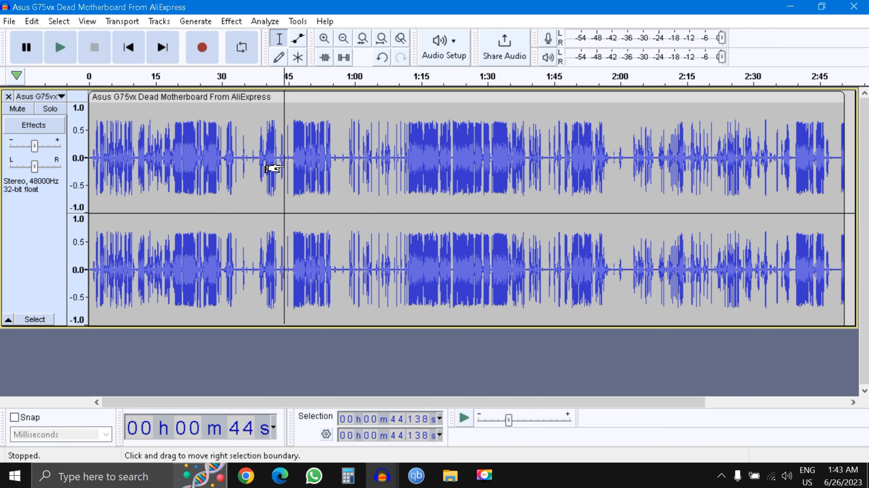
pyautogui.hotkey('ctrl', 'a')
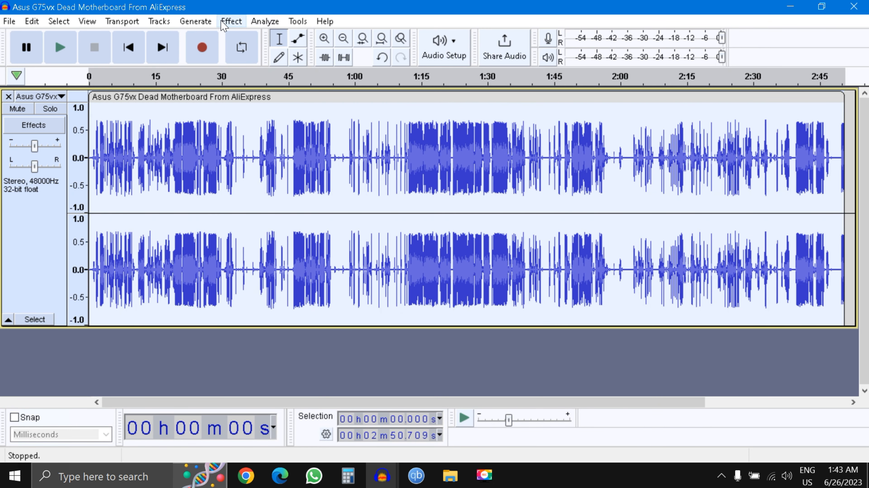
pyautogui.click(265, 21)
pyautogui.click(275, 86)
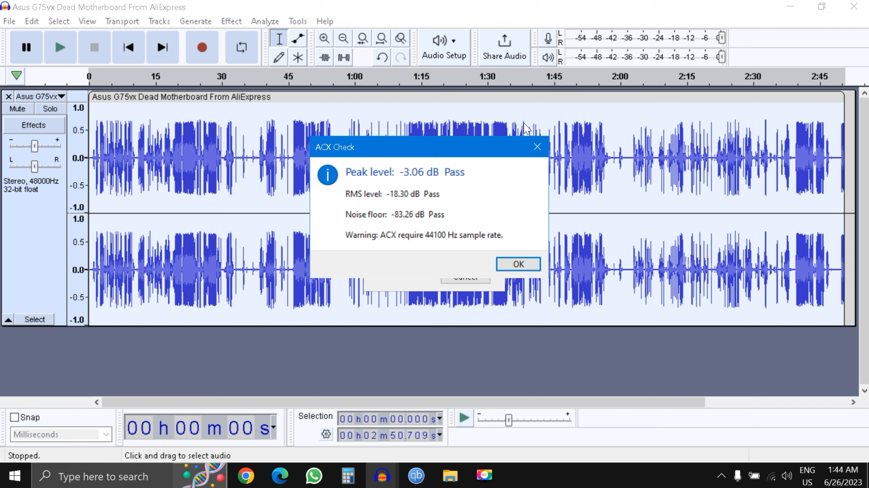
pyautogui.click(537, 147)
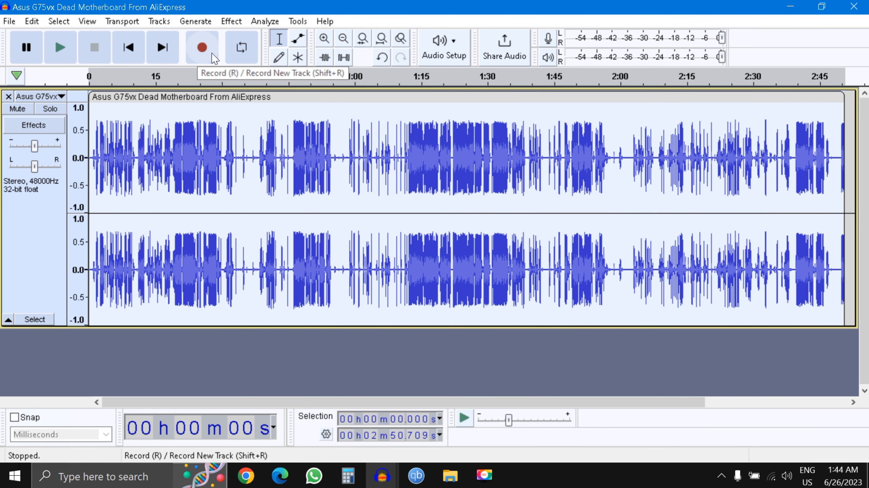
# Step: Review the project sample rate, default sample rate and default sample format in the audio settings
pyautogui.click(452, 55)
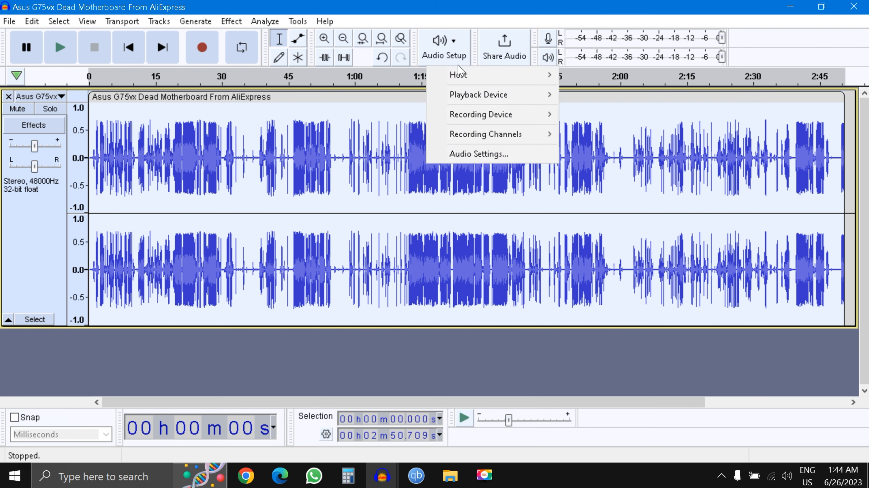
pyautogui.click(455, 155)
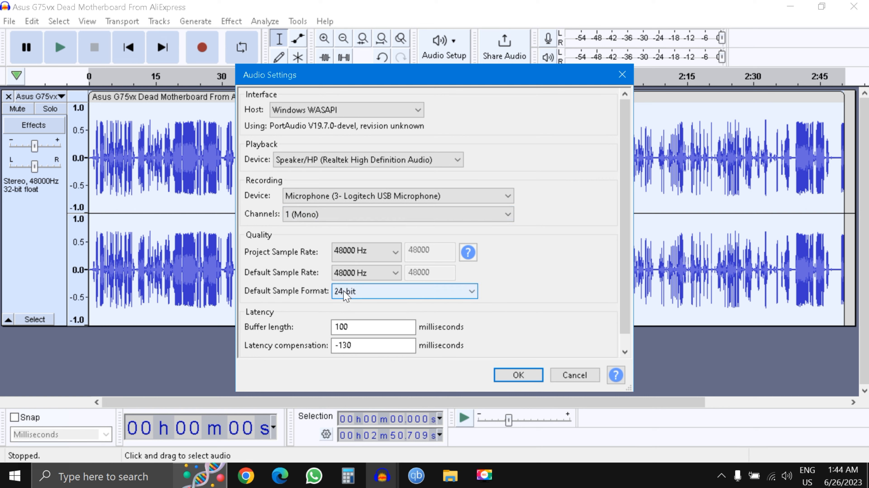
pyautogui.click(514, 374)
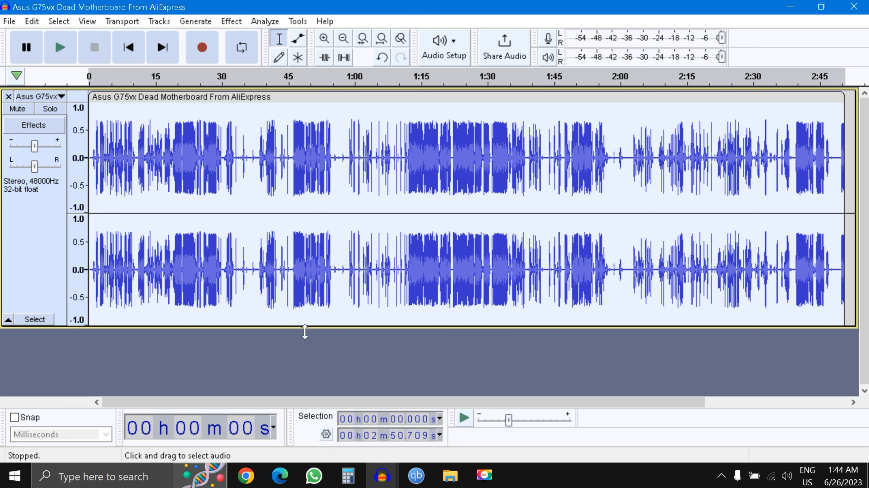
pyautogui.click(270, 432)
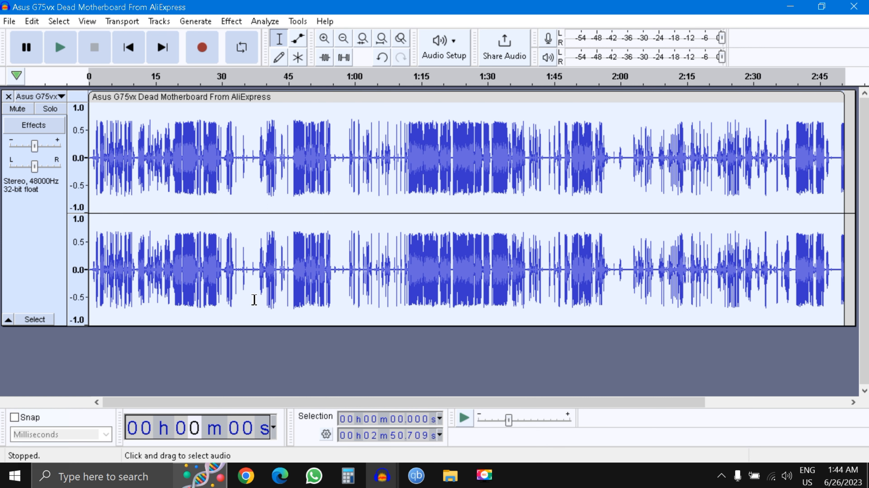
pyautogui.click(484, 475)
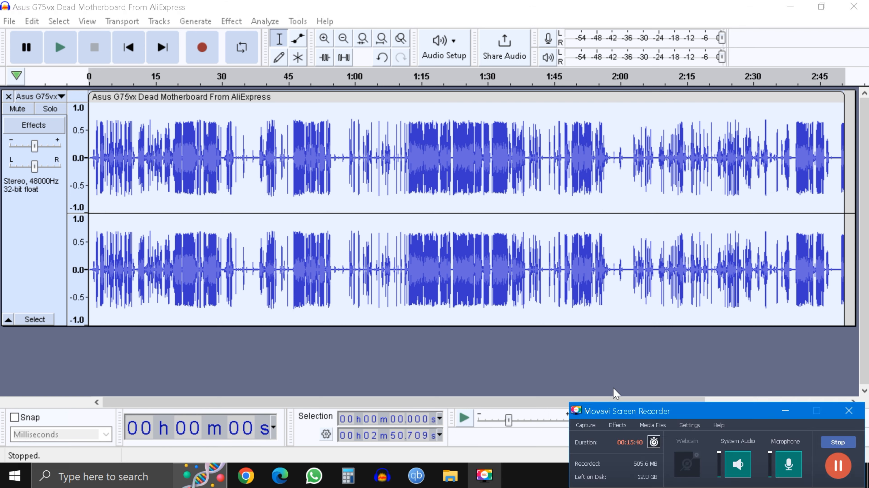